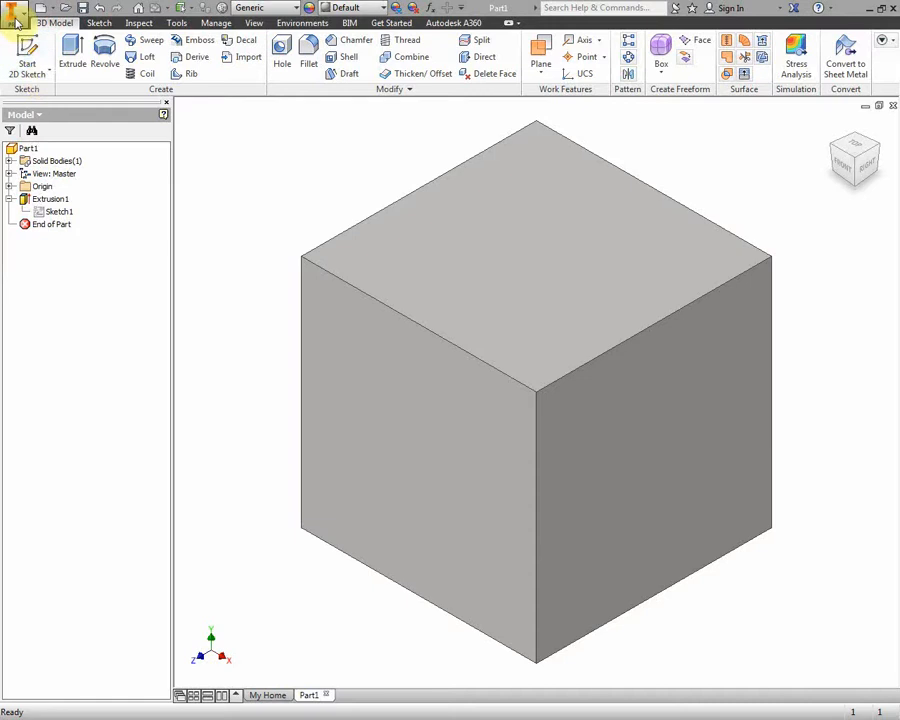
- Start a 2D sketch on the right face of the cube
click(38, 62)
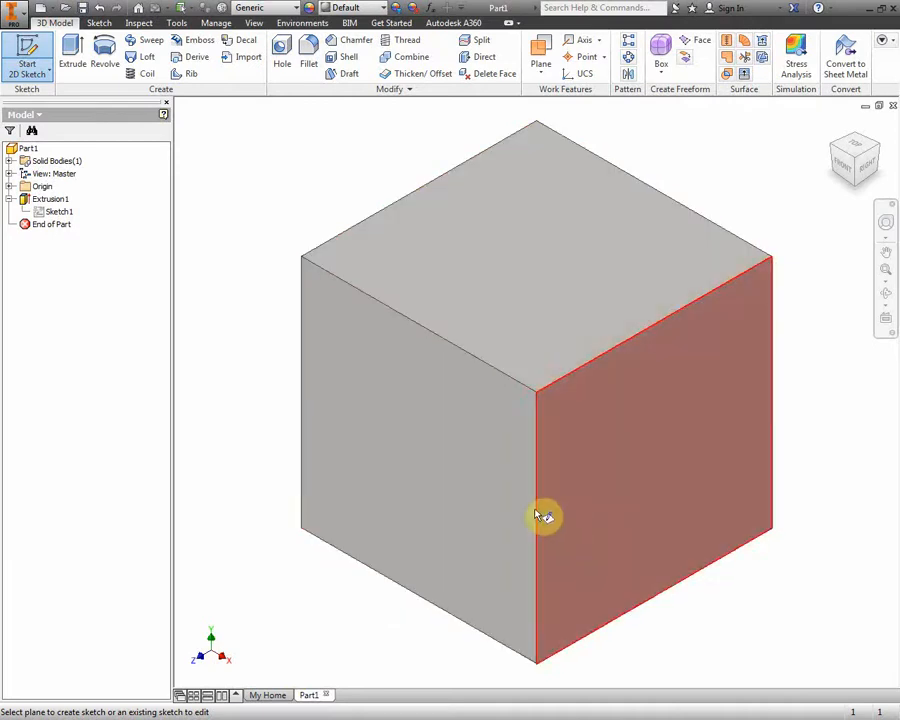
shift+middle_drag(214, 489, 470, 396)
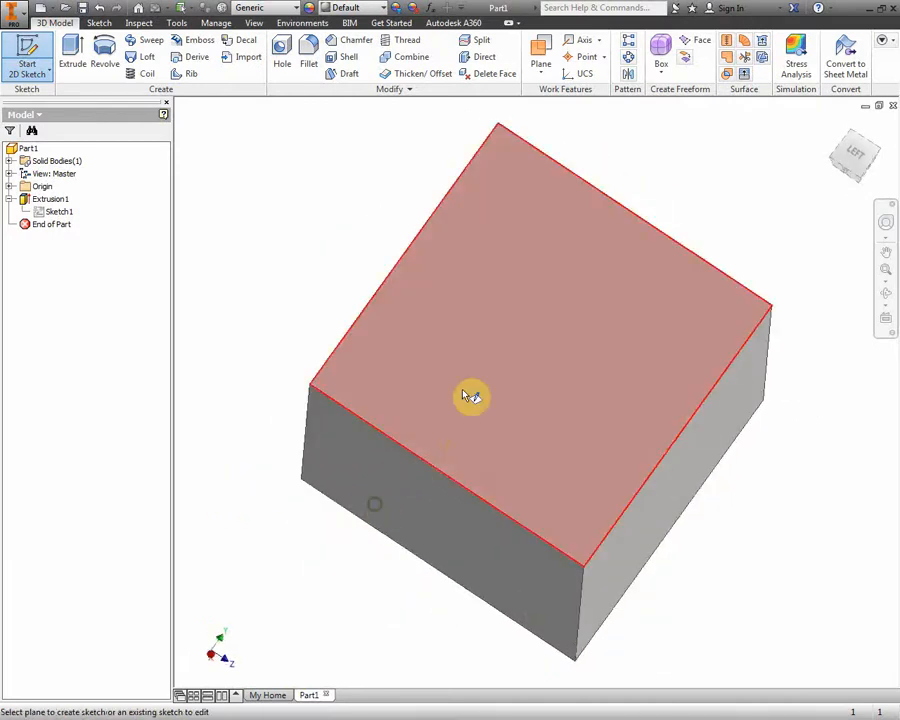
shift+middle_drag(382, 382, 572, 450)
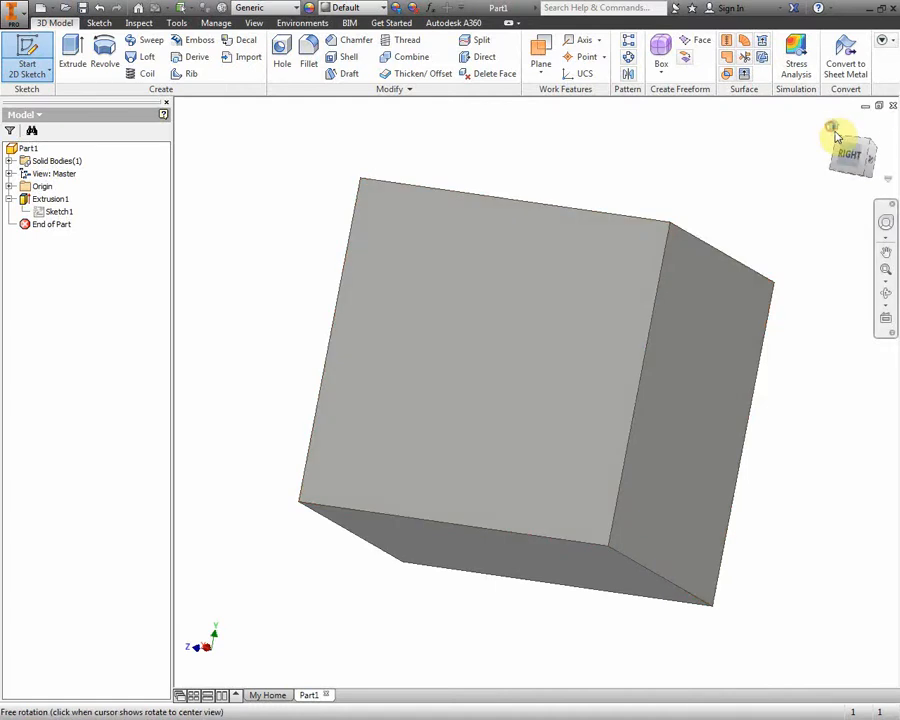
click(840, 142)
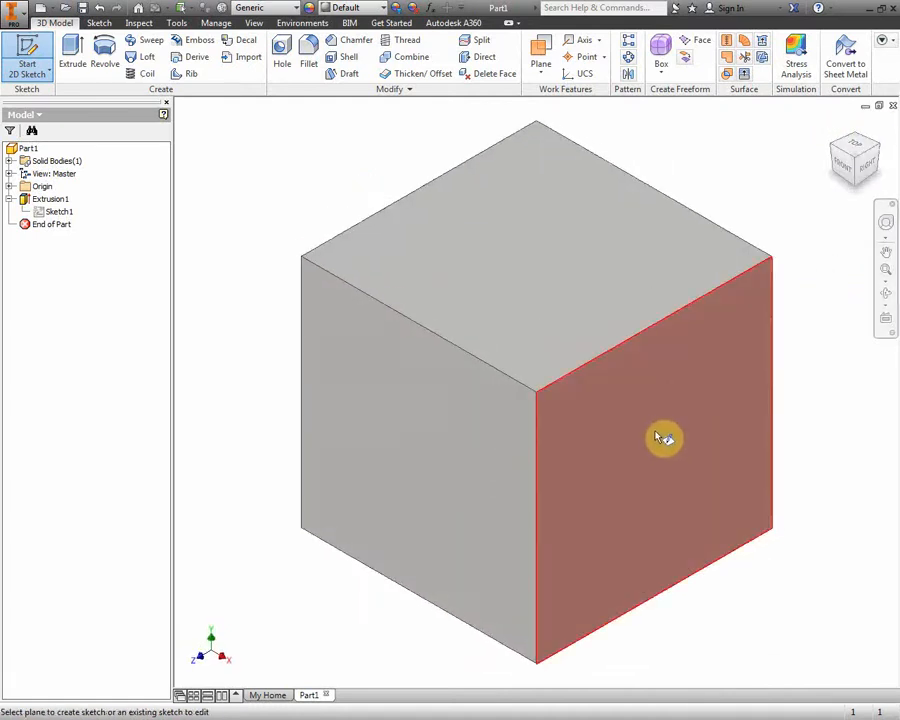
click(656, 430)
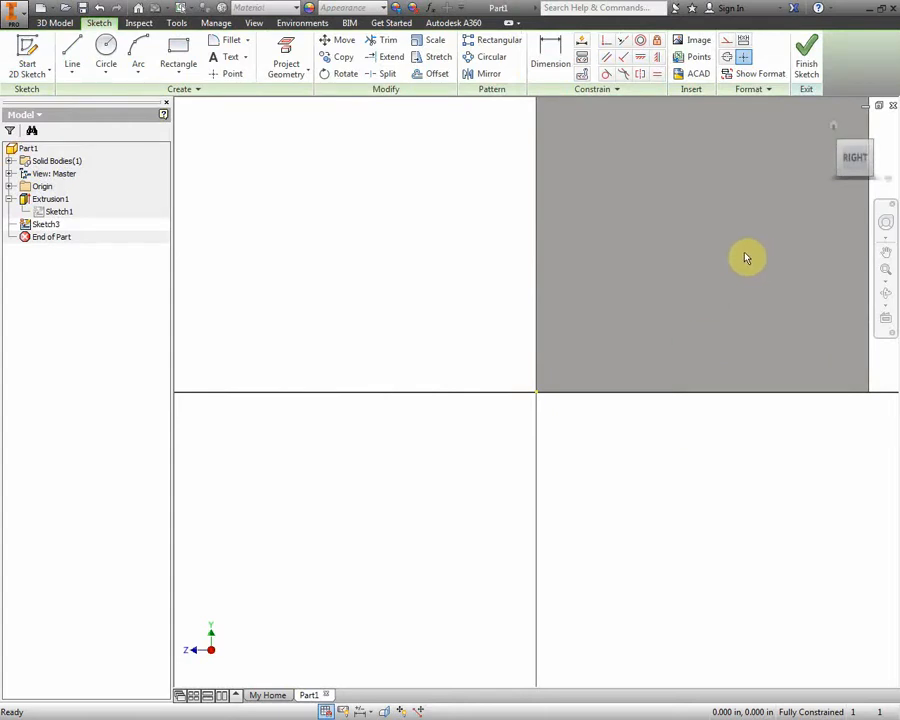
- Sketch a rectangle about 0.5 in wide and 0.375 in tall inside the upper half of the cube's right face
key(F2)
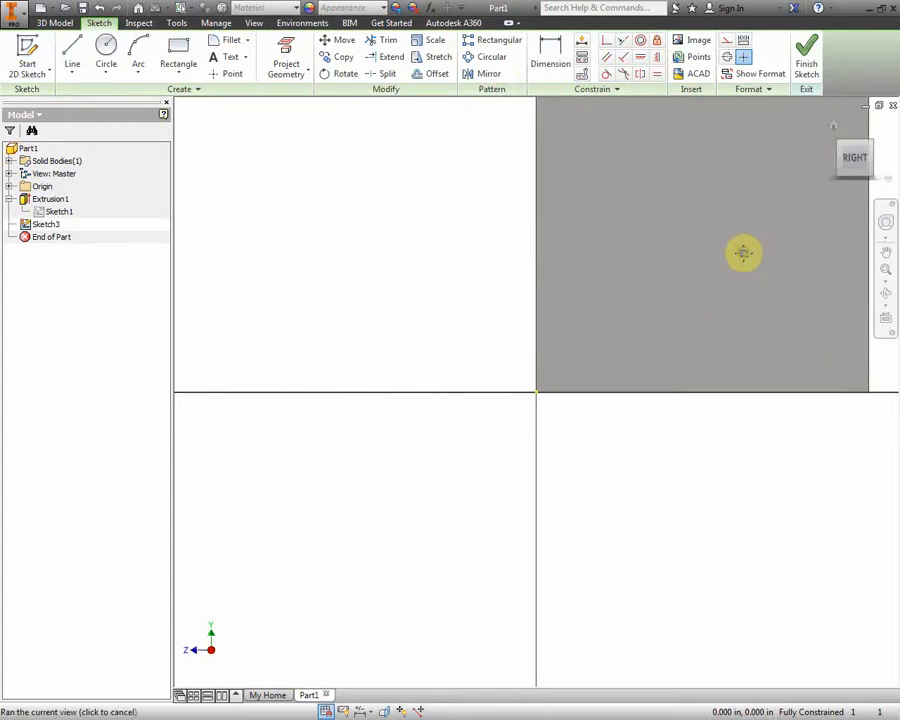
mouse_move(744, 259)
mouse_down()
mouse_move(679, 334)
mouse_move(530, 396)
mouse_up()
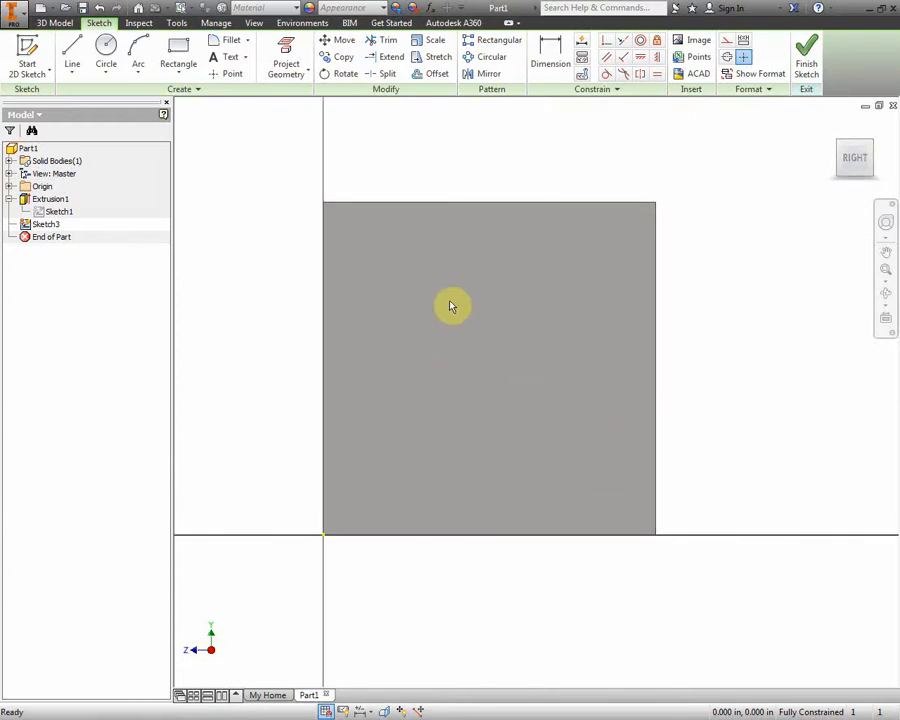
key(F4)
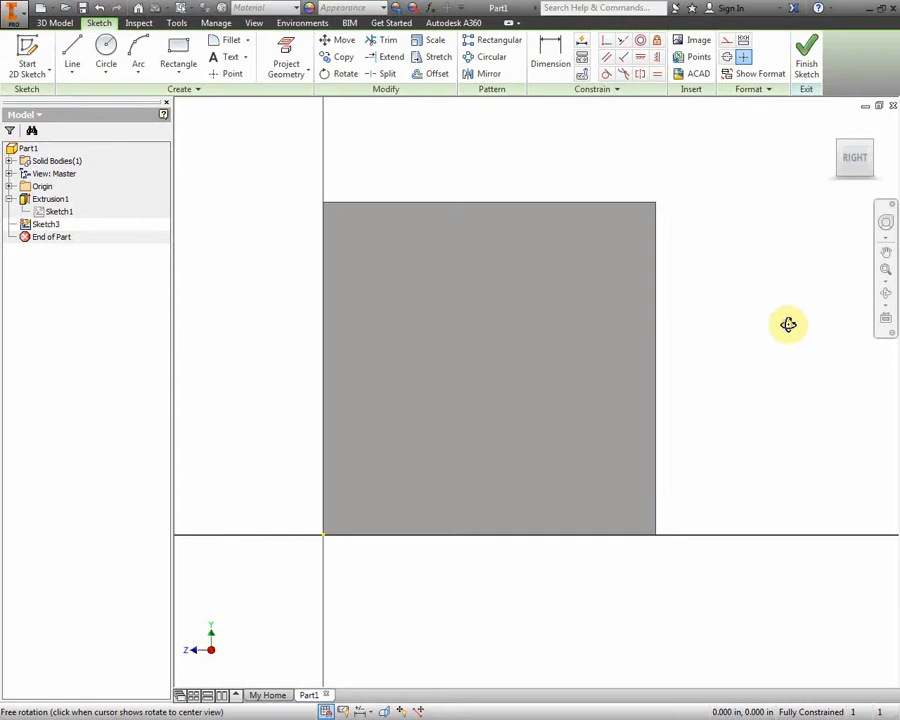
drag(790, 323, 760, 332)
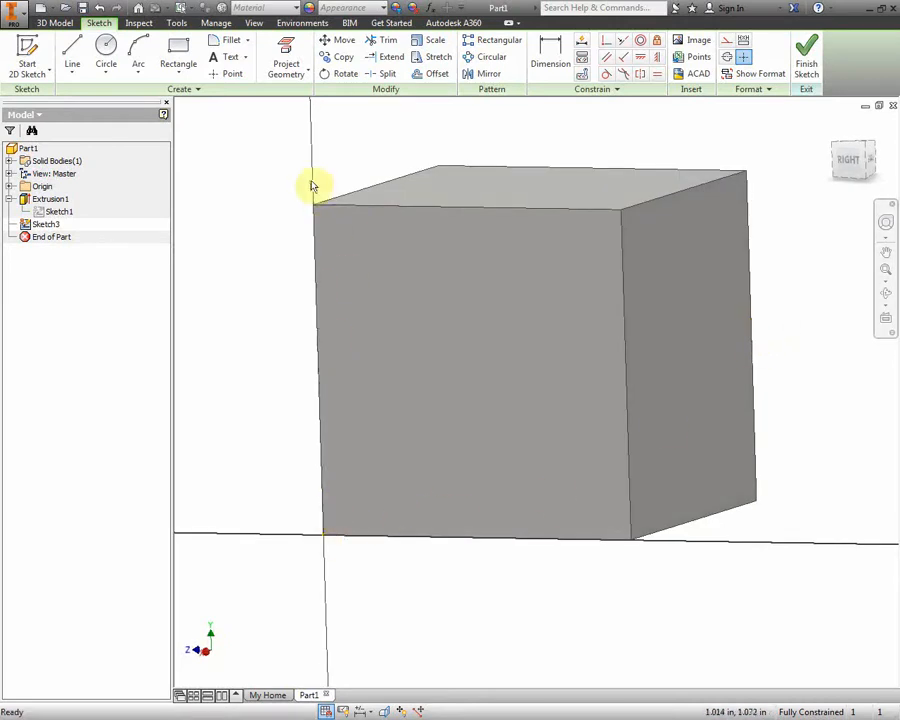
key(F4)
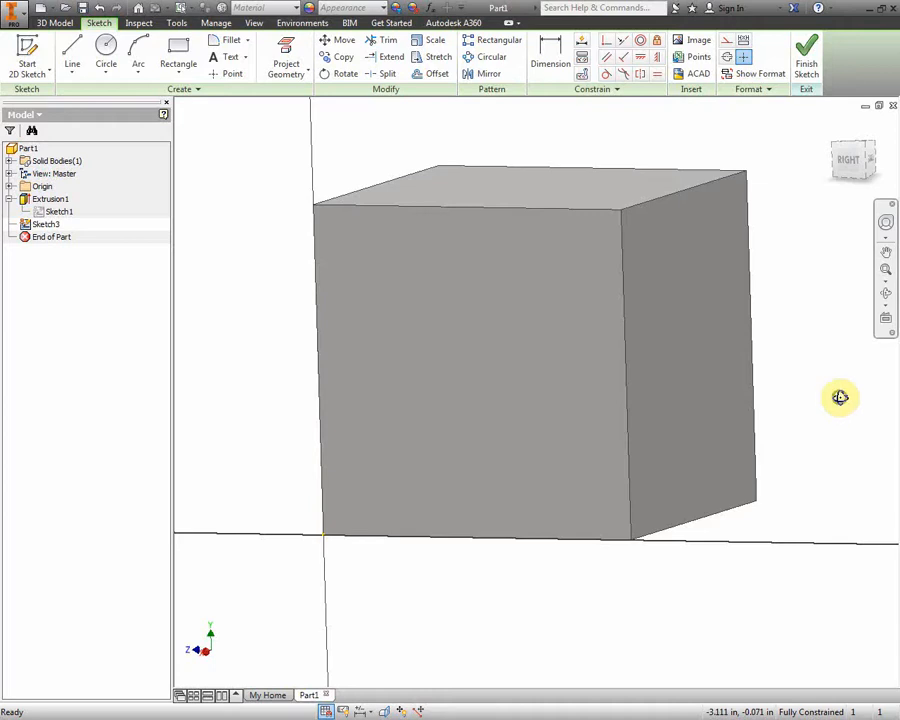
drag(838, 396, 790, 430)
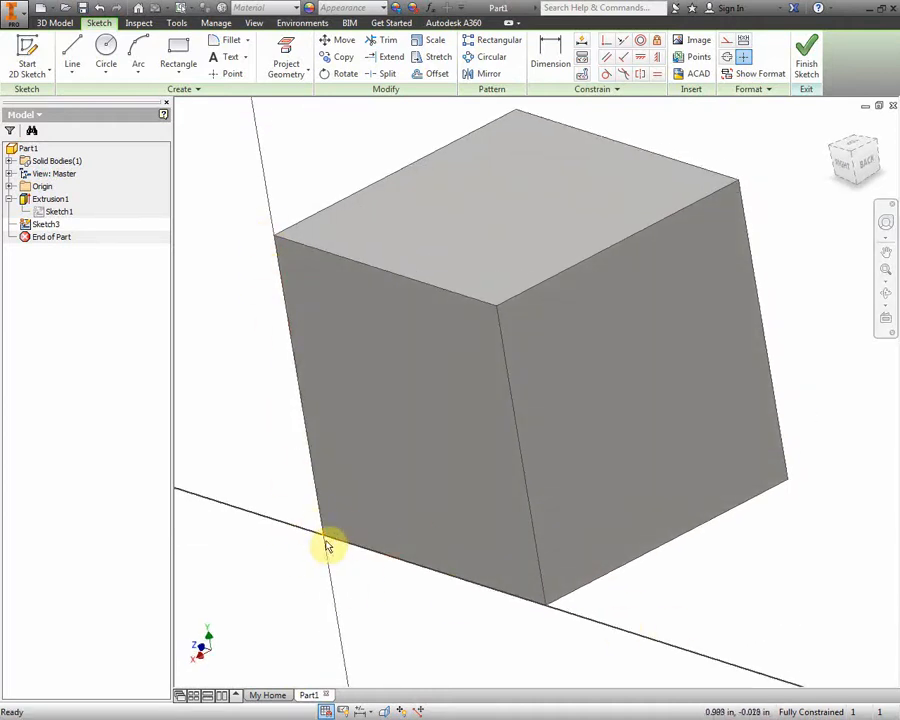
click(849, 170)
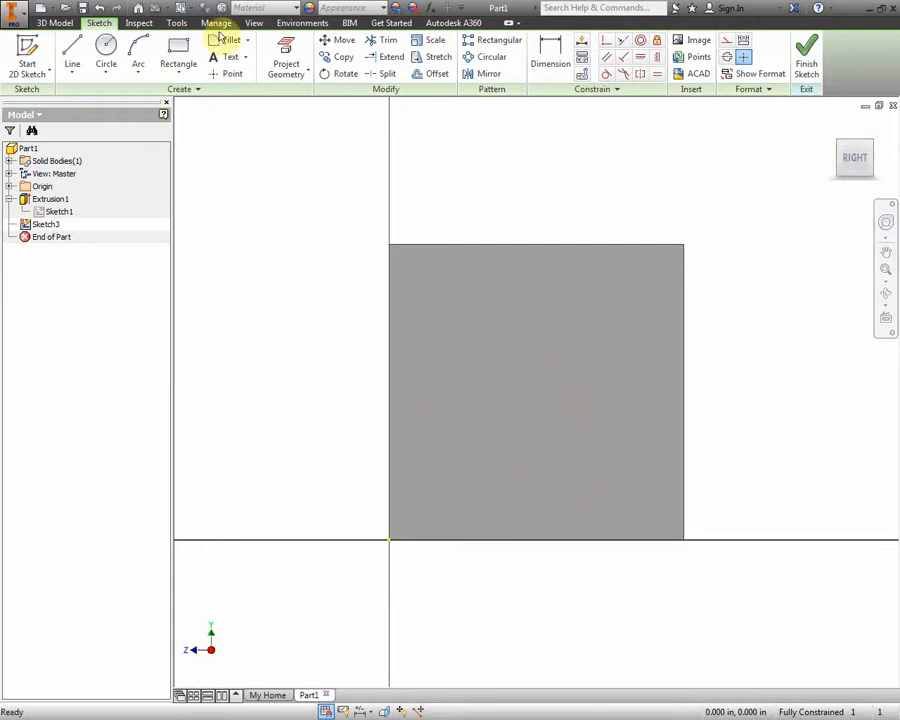
click(184, 40)
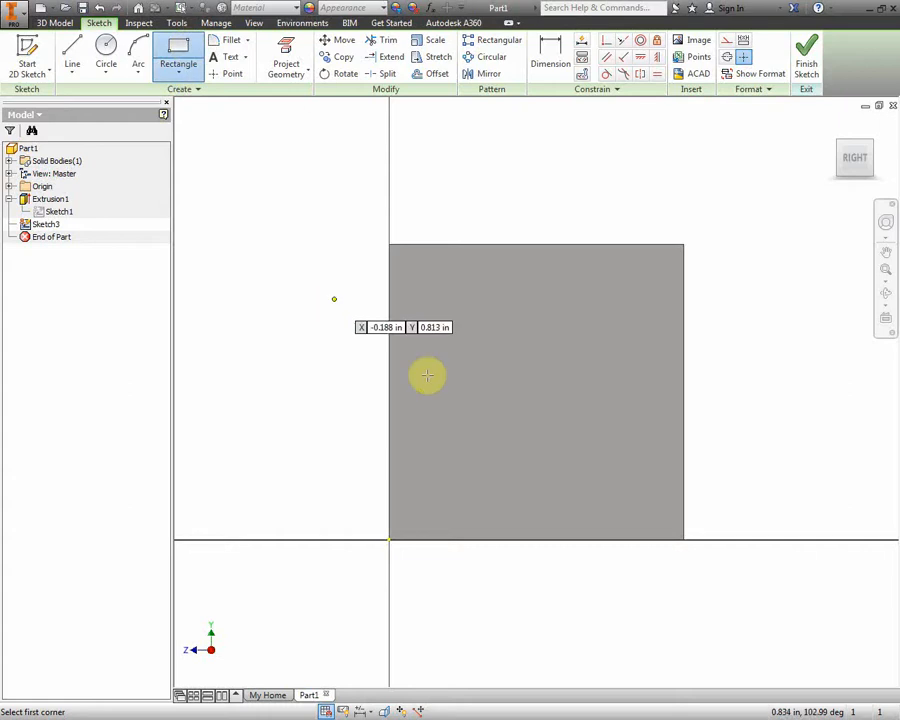
click(481, 299)
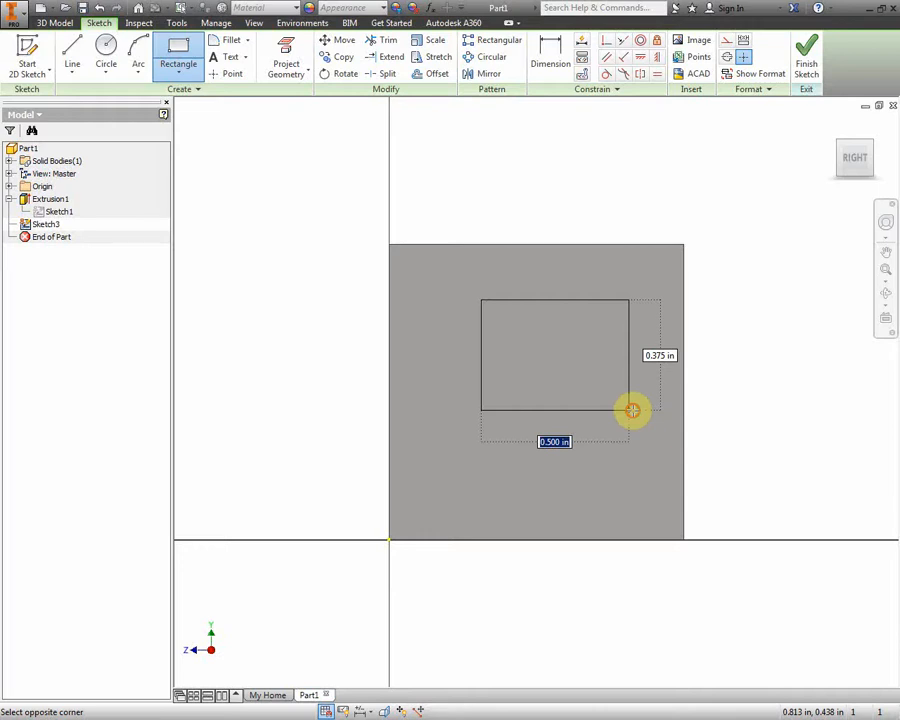
click(630, 410)
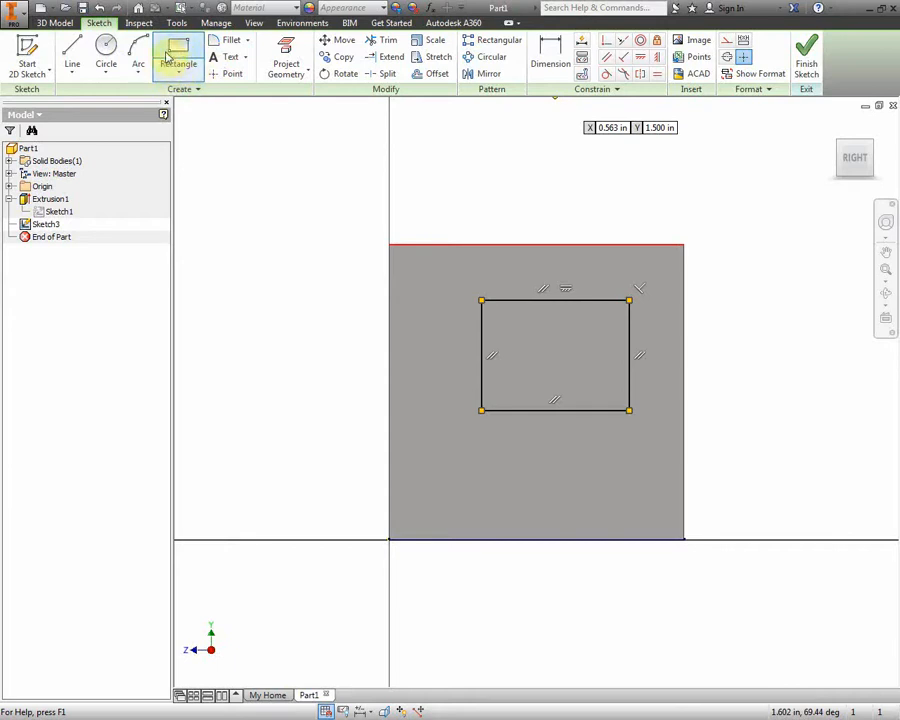
click(180, 60)
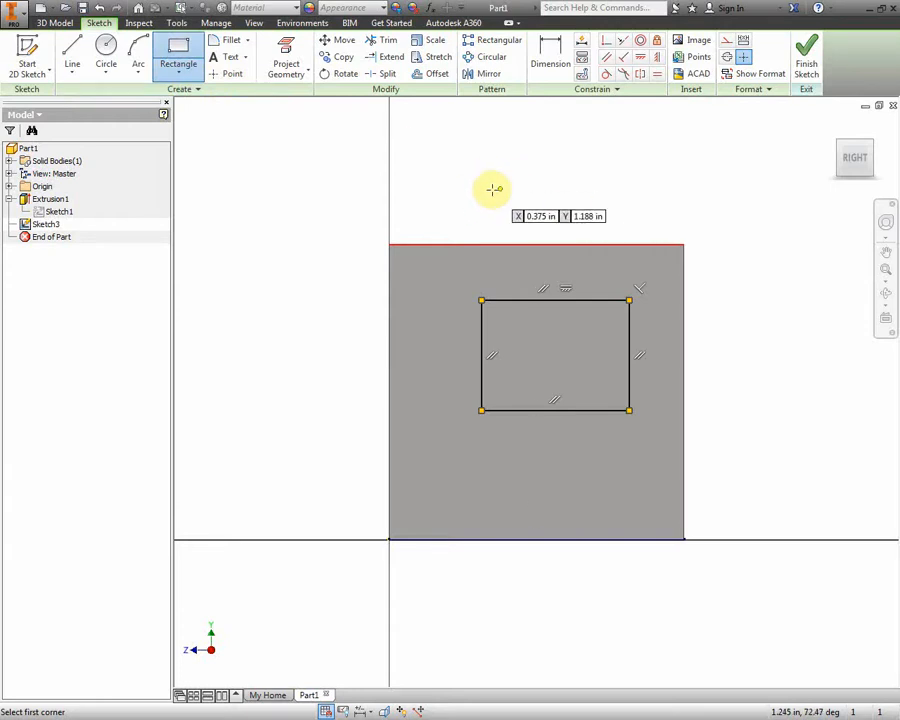
key(Escape)
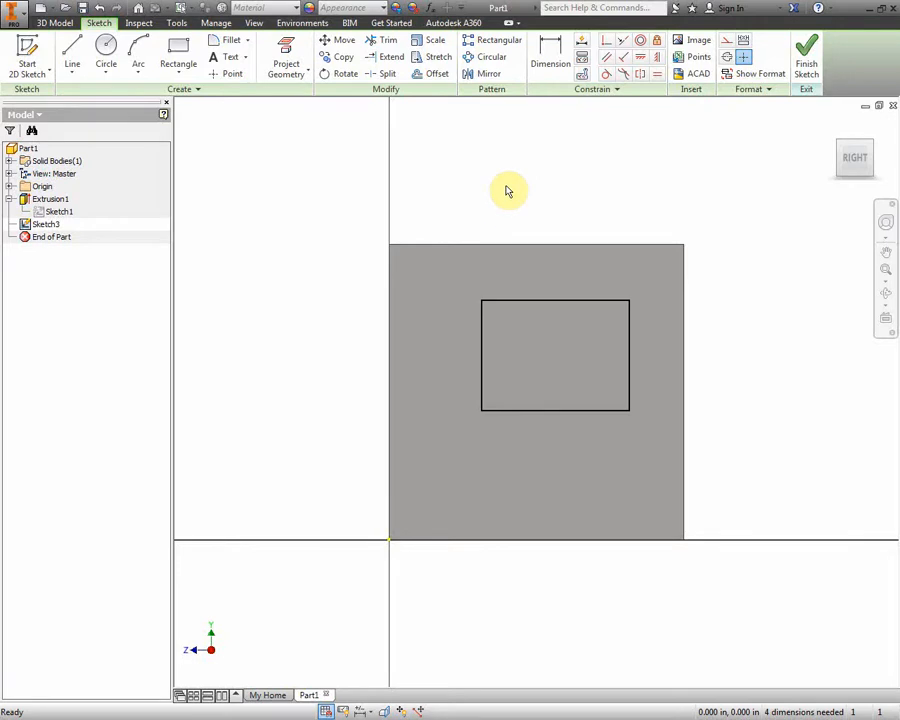
click(178, 52)
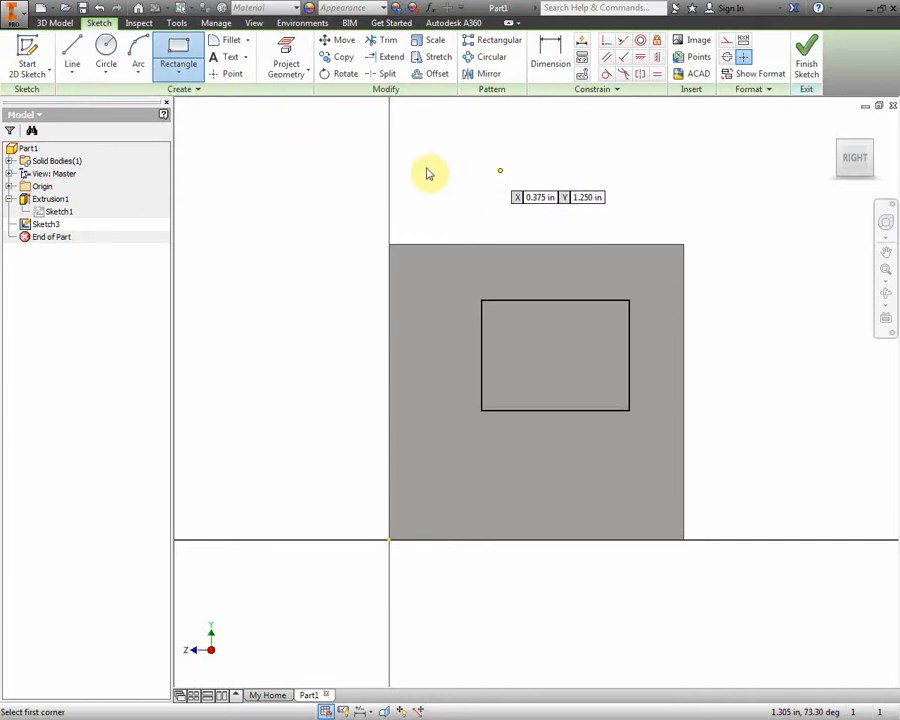
key(Escape)
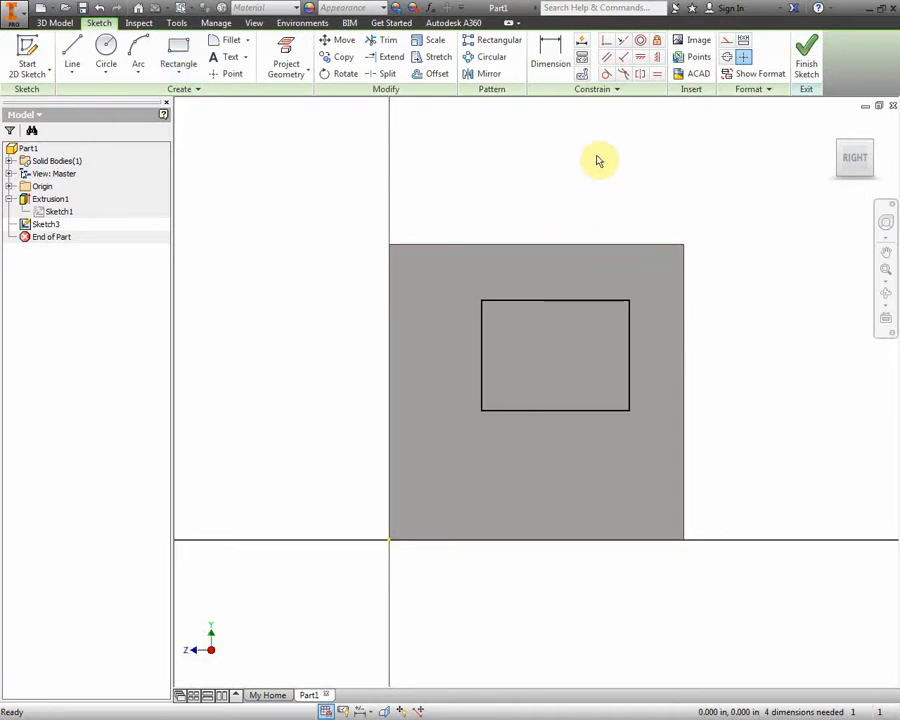
- Dimension the rectangle's top edge and set its width to .25 in
click(550, 60)
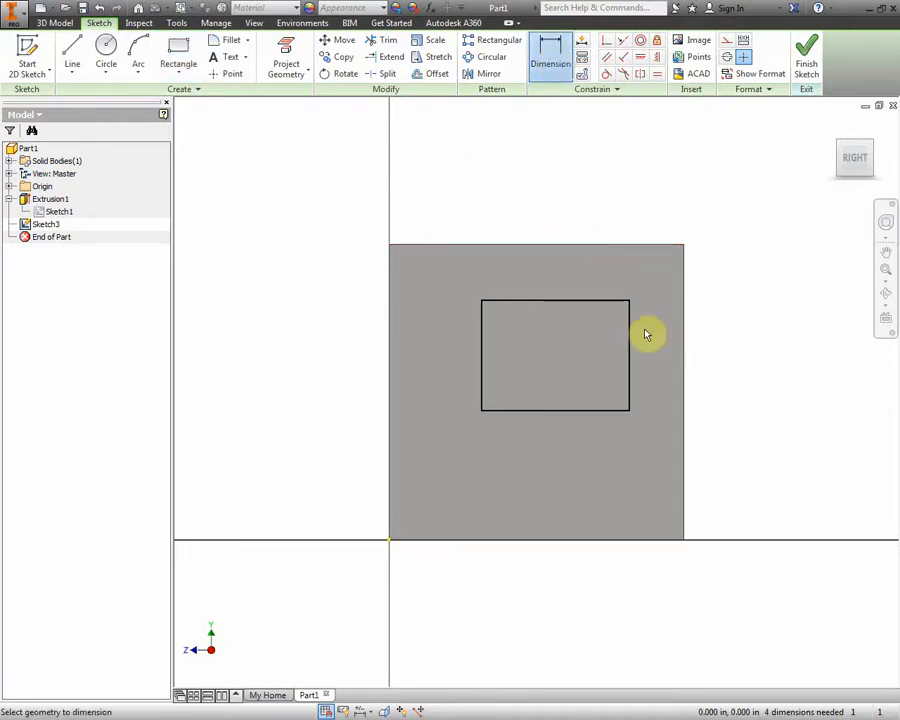
click(565, 301)
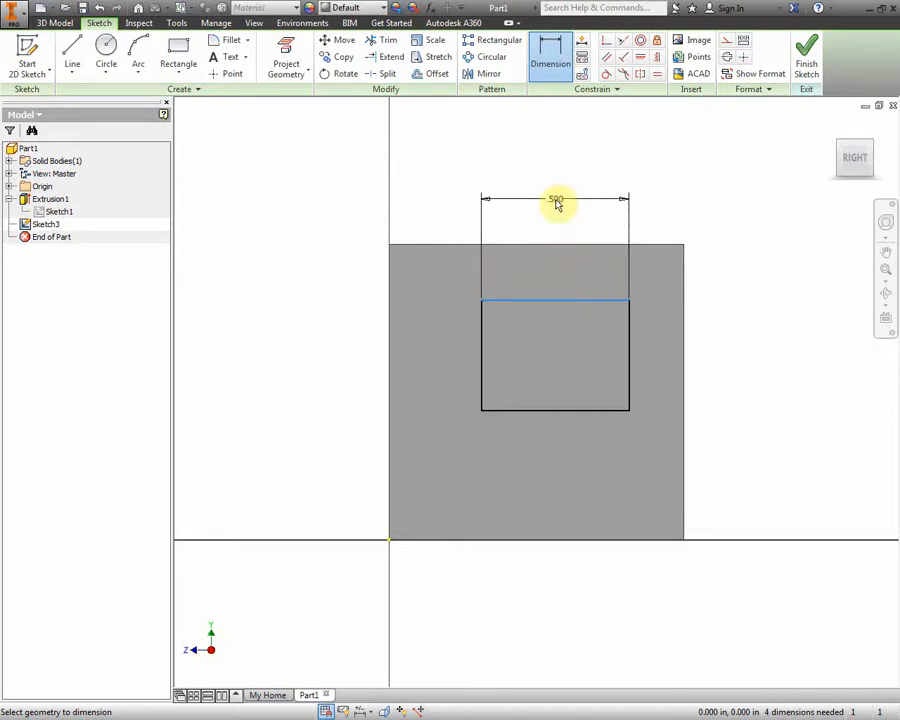
click(556, 201)
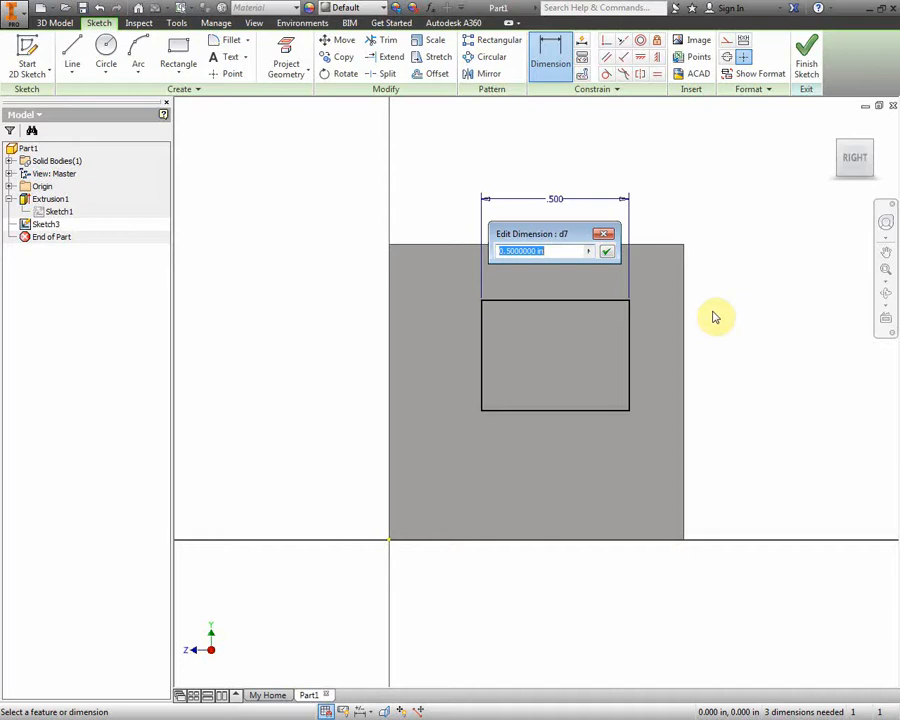
key(BackSpace)
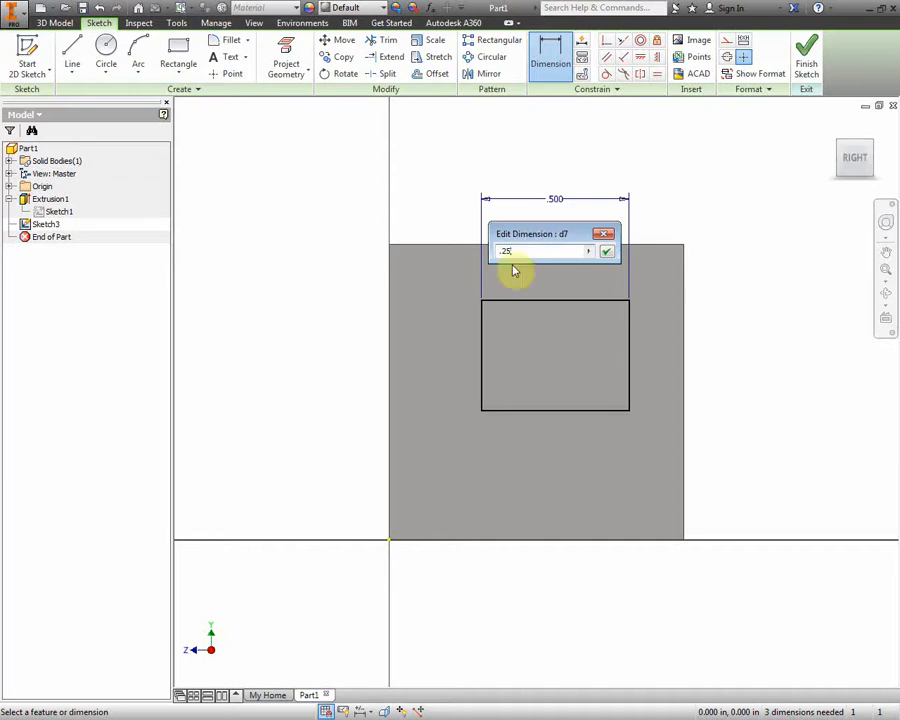
click(607, 254)
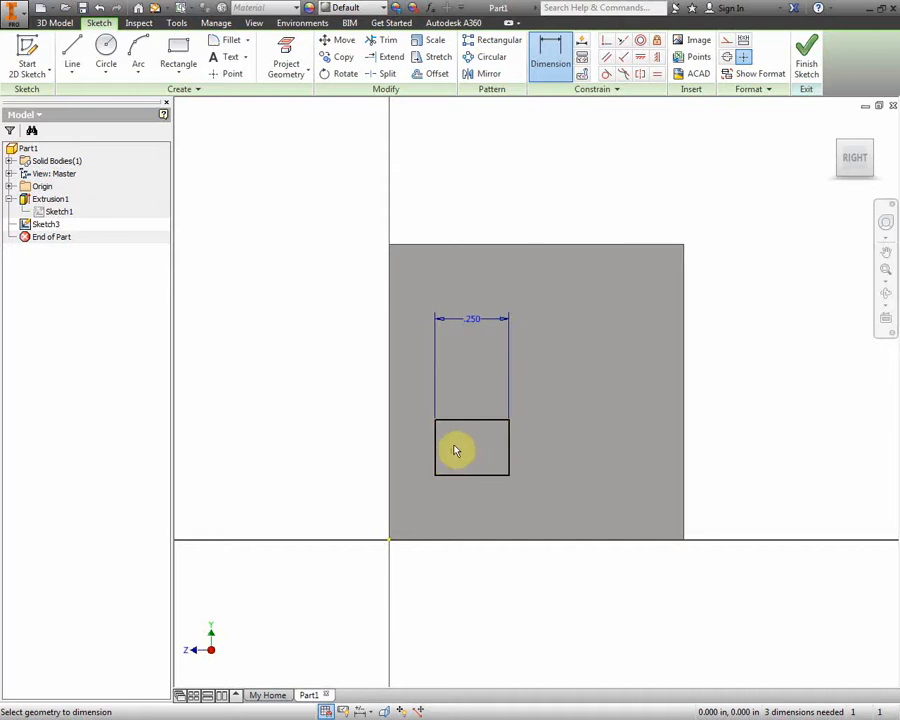
- Dimension the distance between the rectangle's top and bottom edges and set the height to .35 in
click(476, 421)
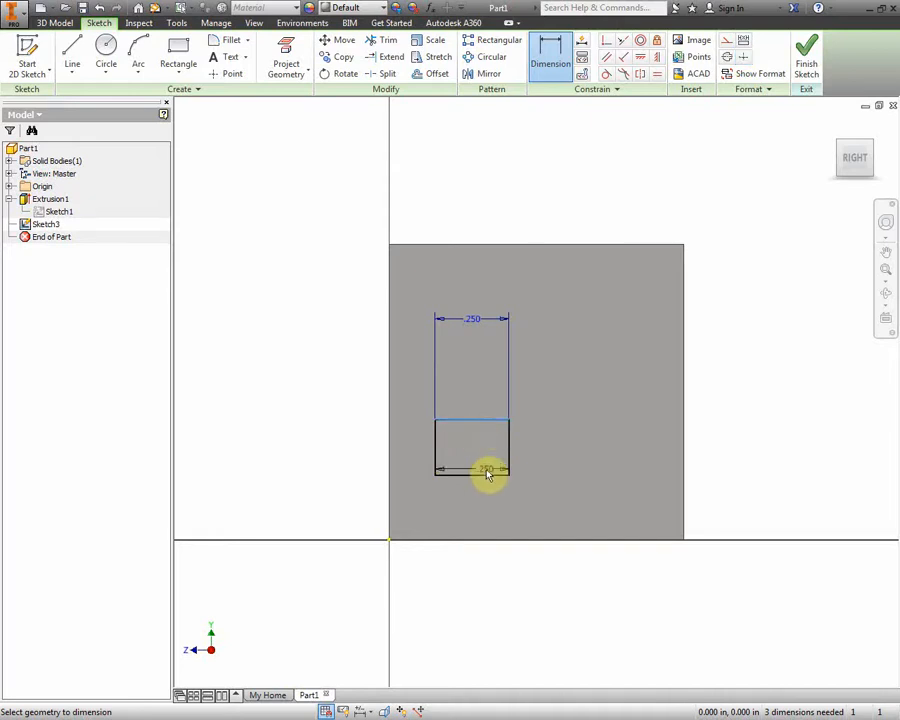
click(484, 482)
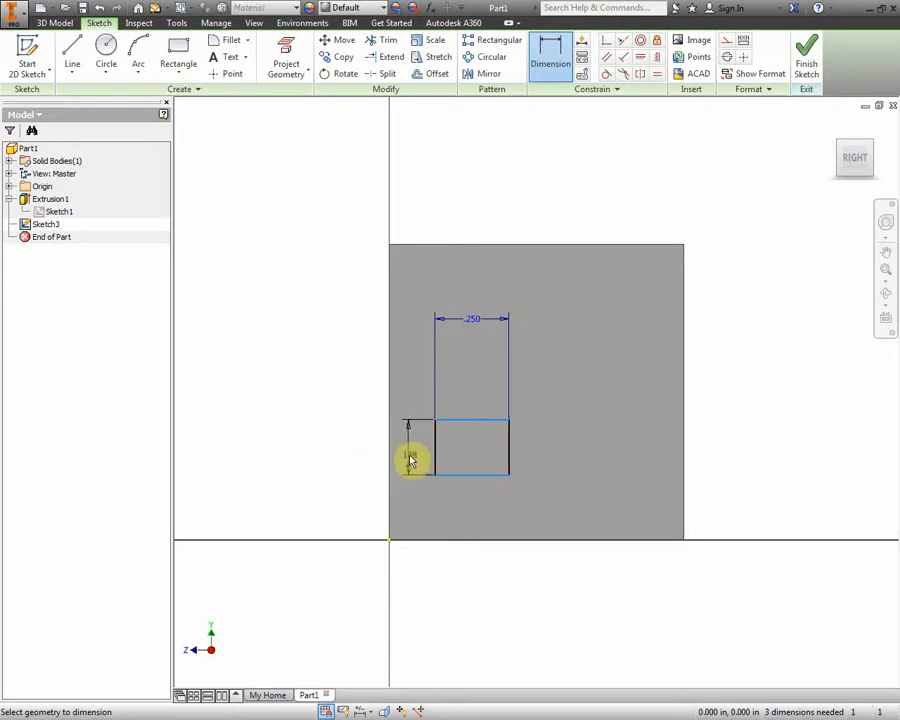
click(411, 461)
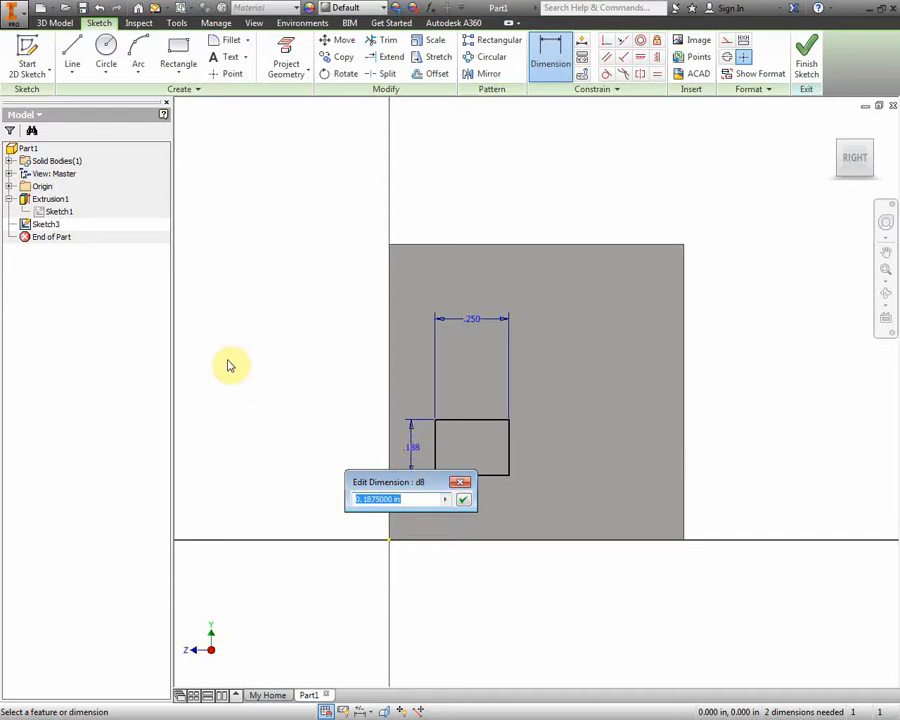
text(.35)
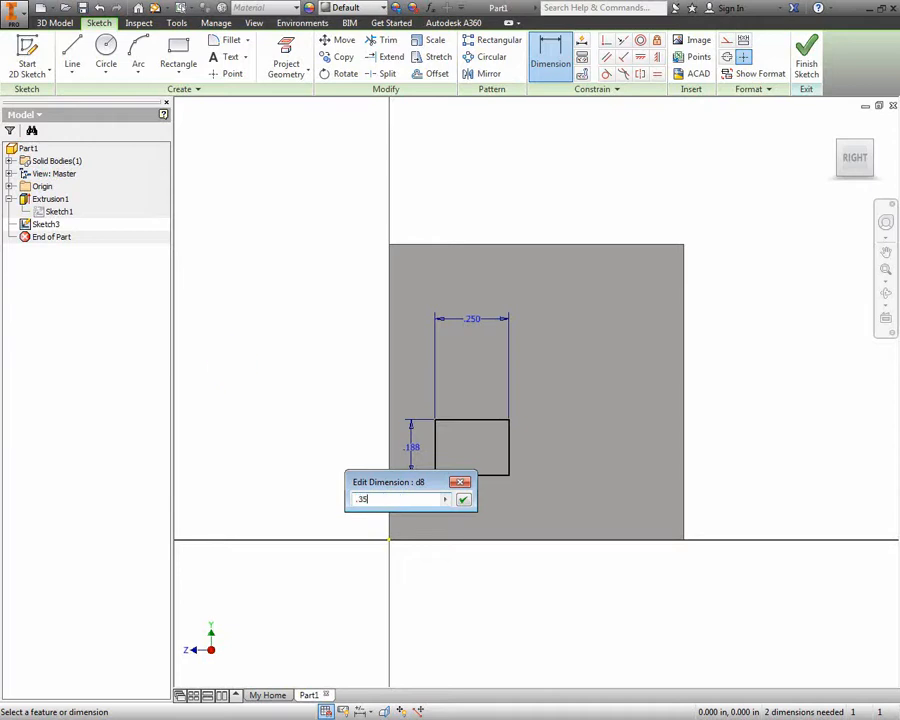
key(Return)
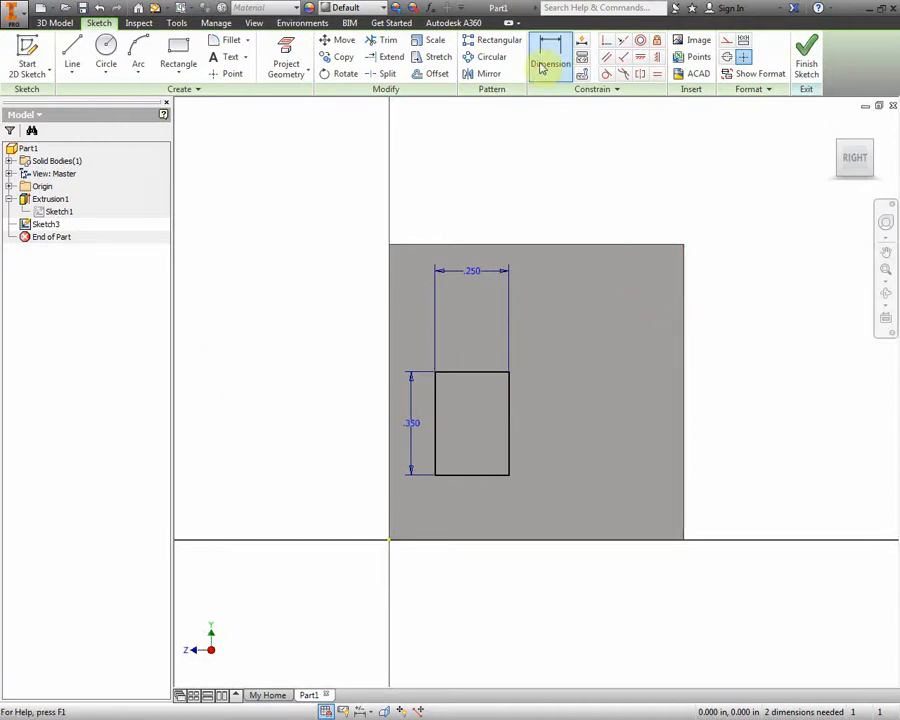
- Dimension the rectangle's top edge from the cube face's top edge and set the distance to .1 in
click(477, 376)
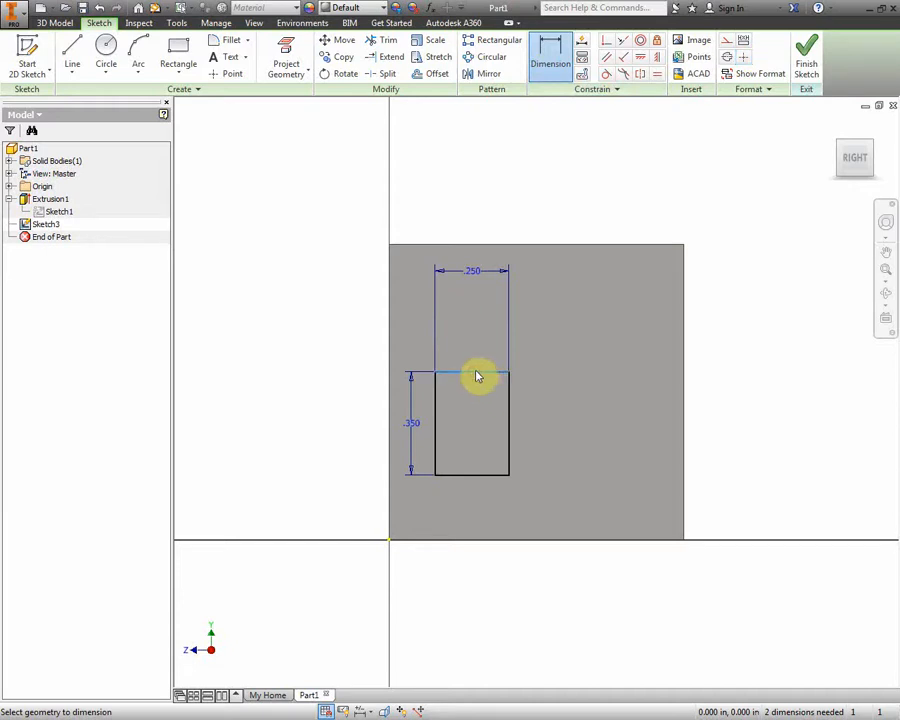
click(545, 246)
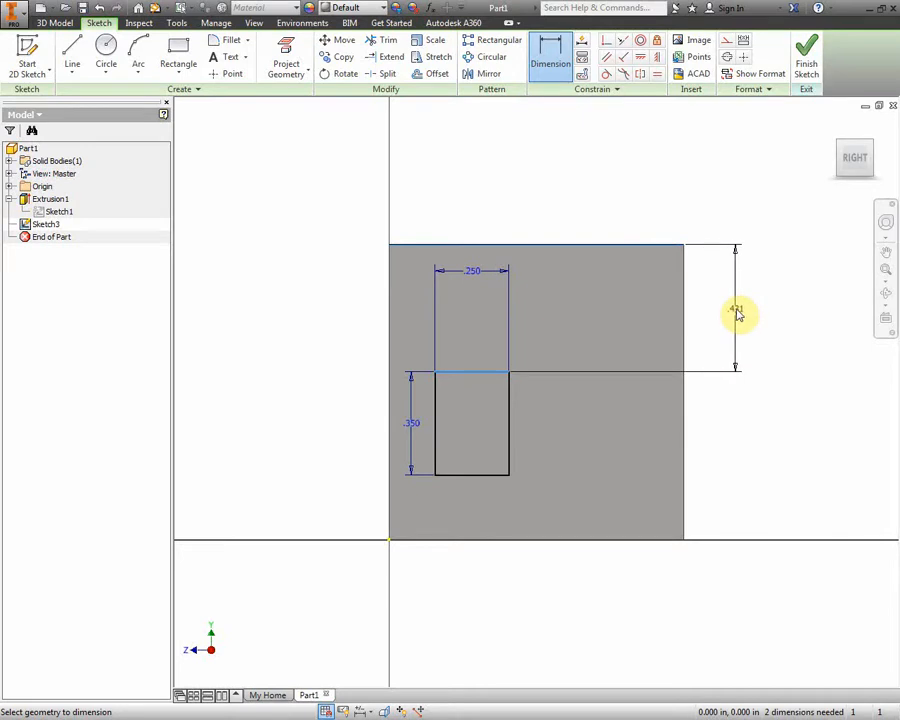
click(737, 314)
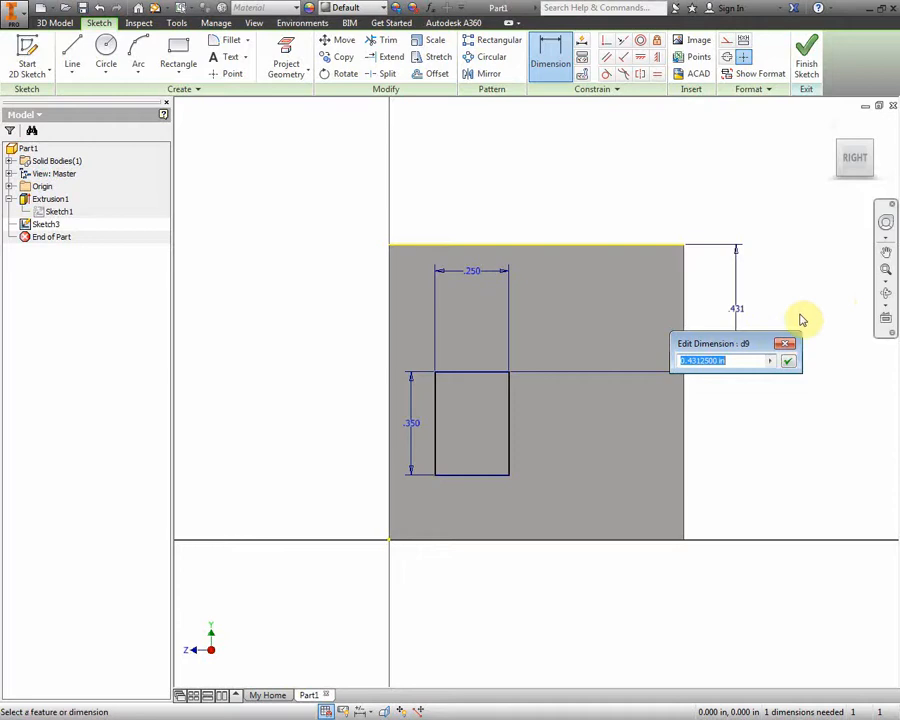
text(.)
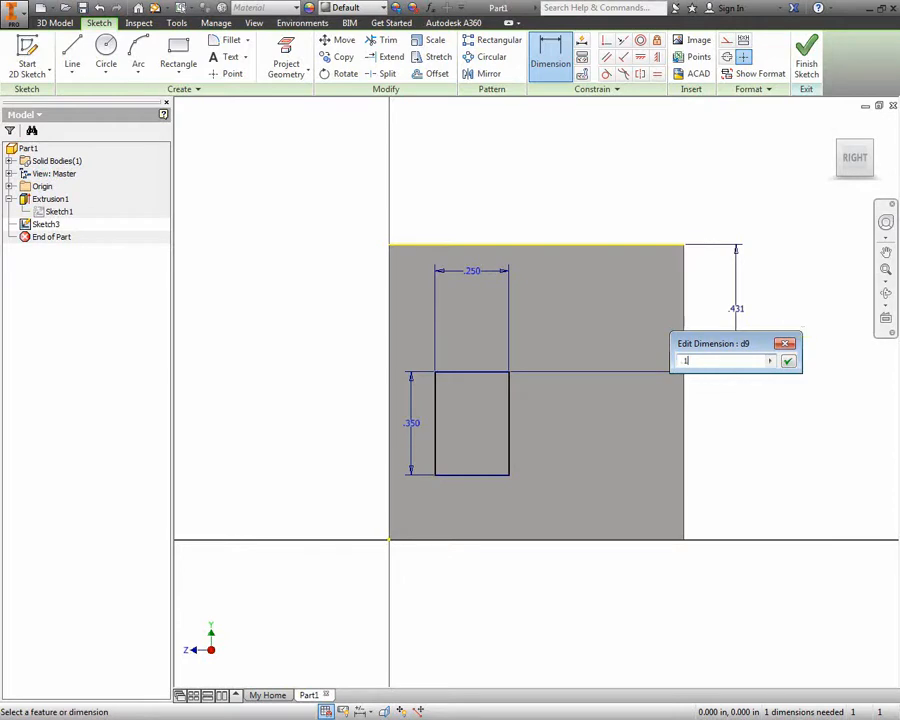
text(1)
key(Return)
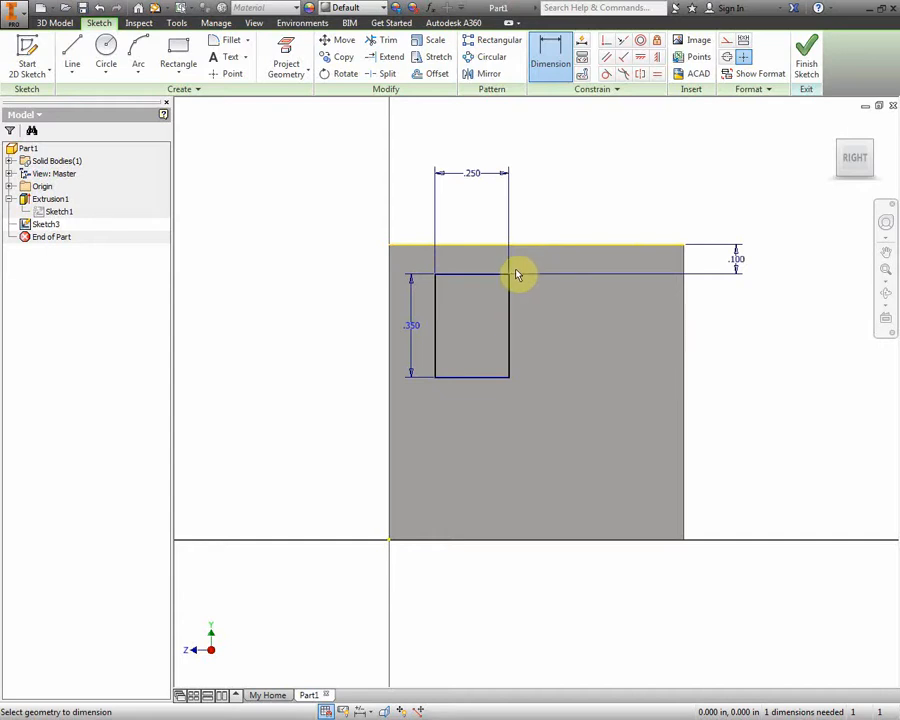
- Dimension the rectangle's right edge from the cube face's right edge and set the distance to .2 in
click(510, 324)
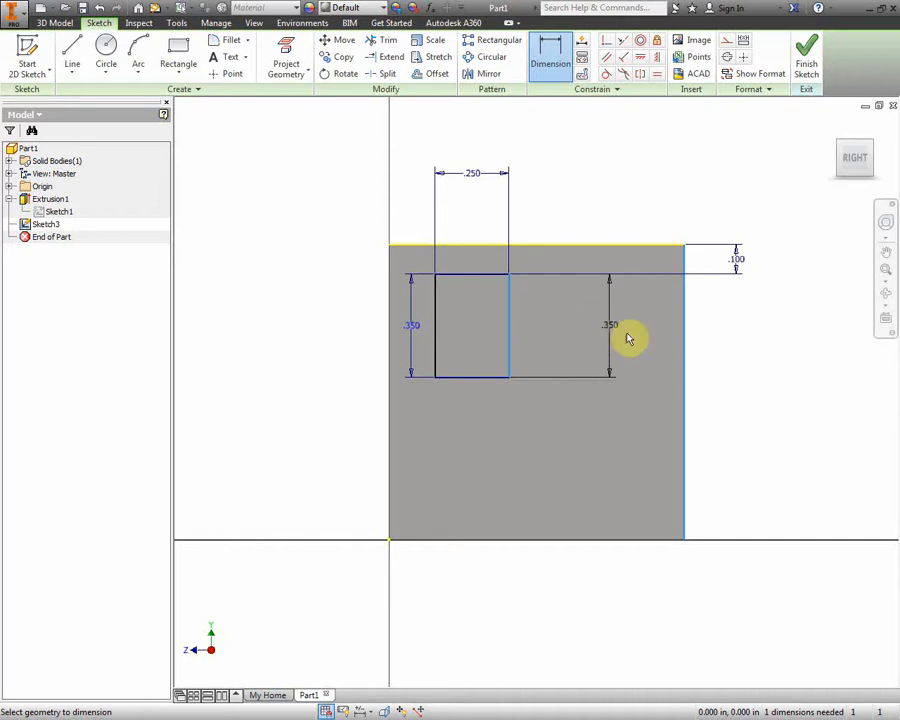
key(Escape)
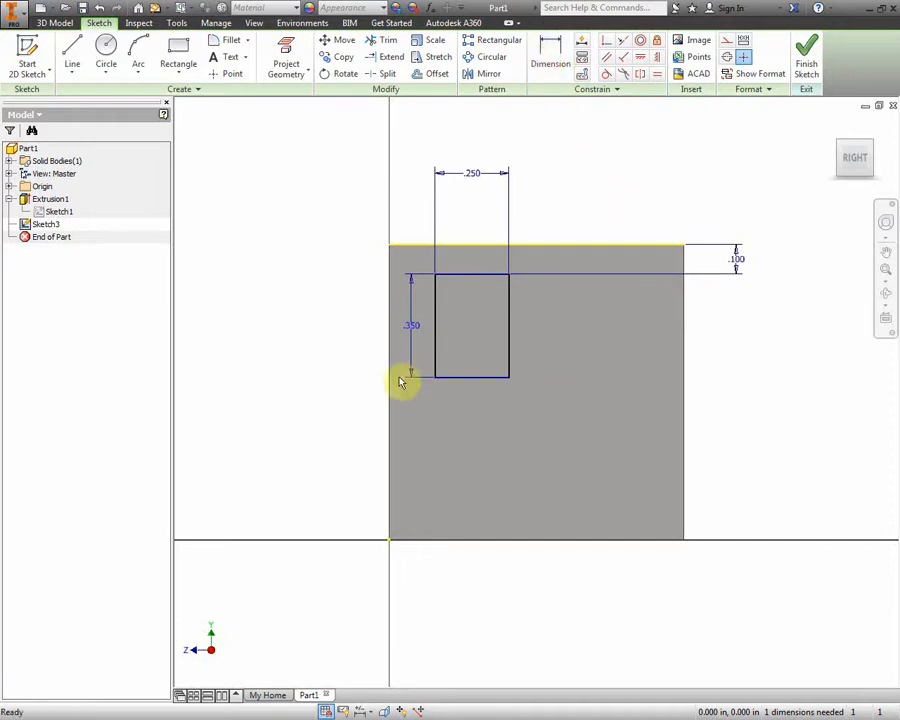
click(549, 62)
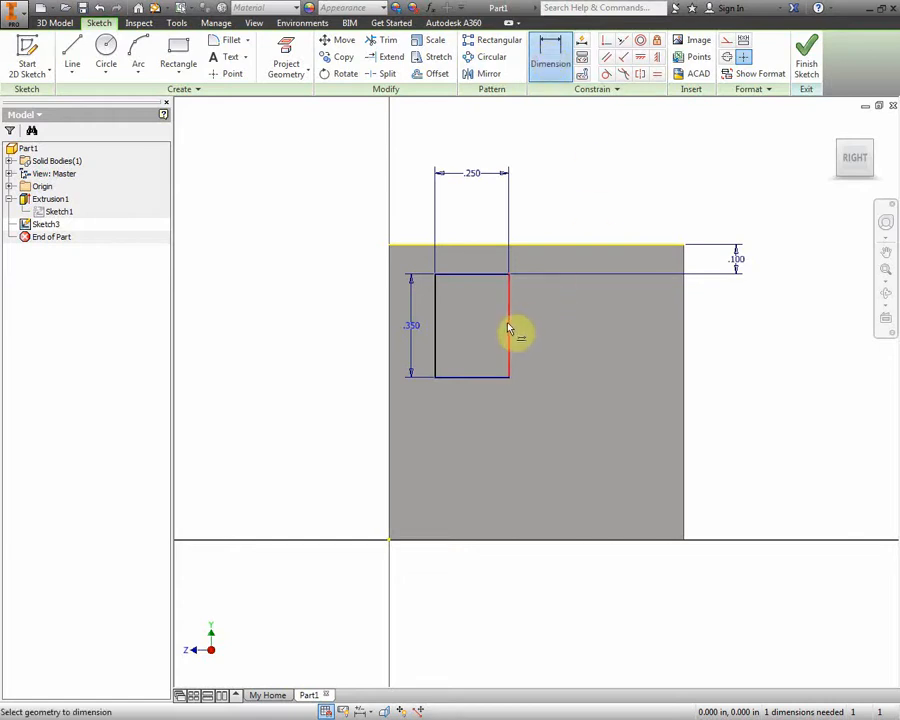
click(508, 328)
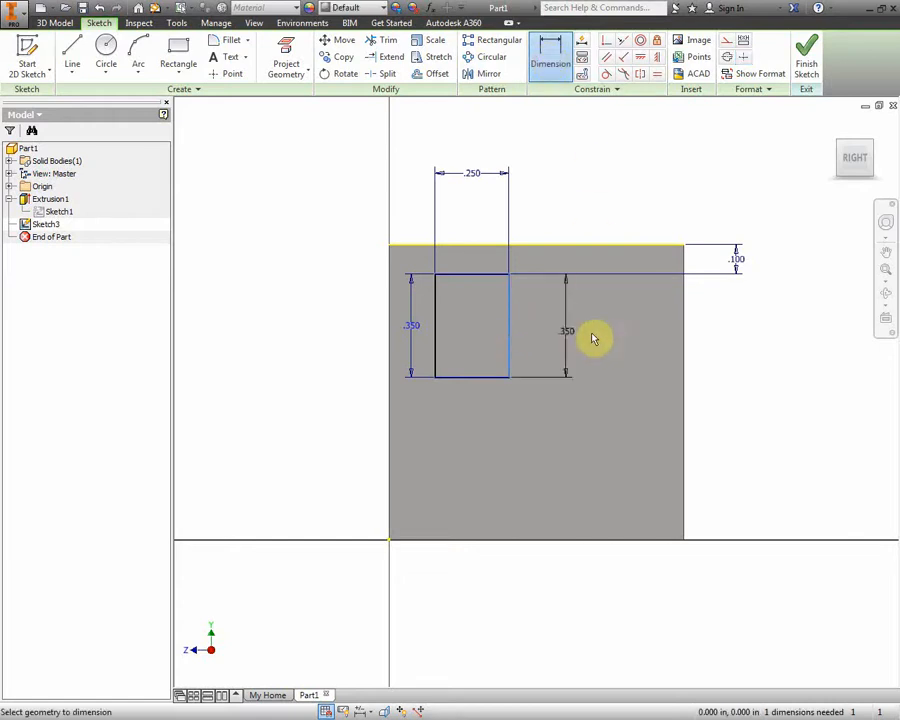
click(685, 343)
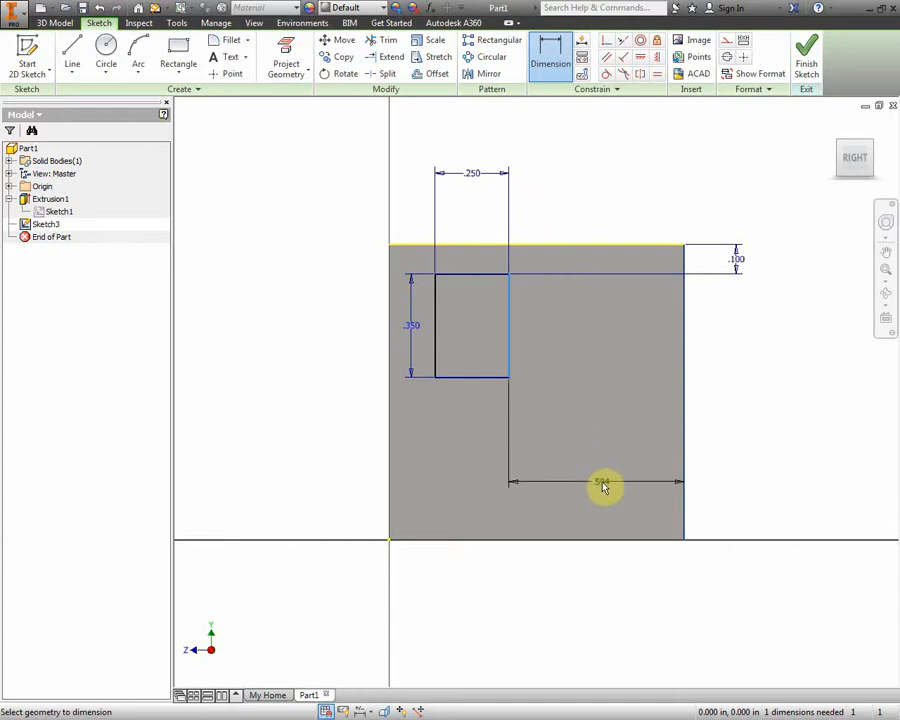
click(603, 487)
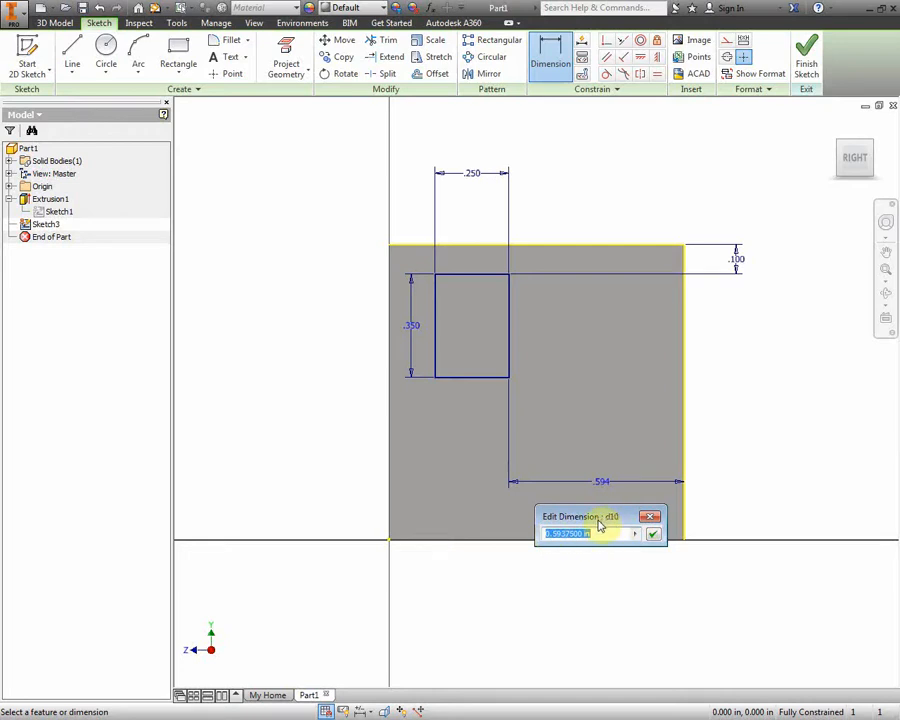
text(.2)
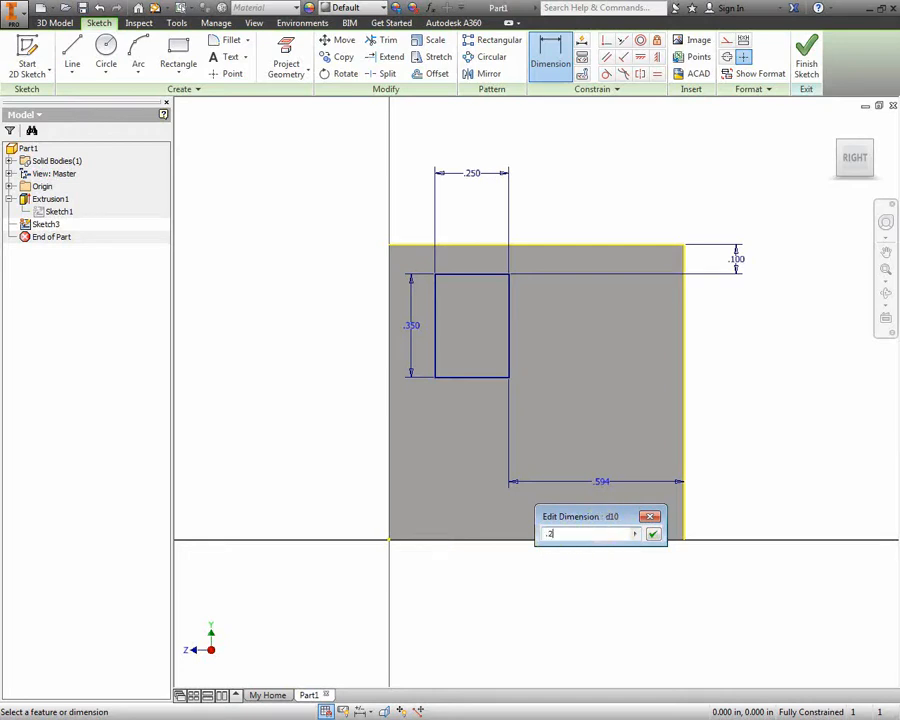
key(Return)
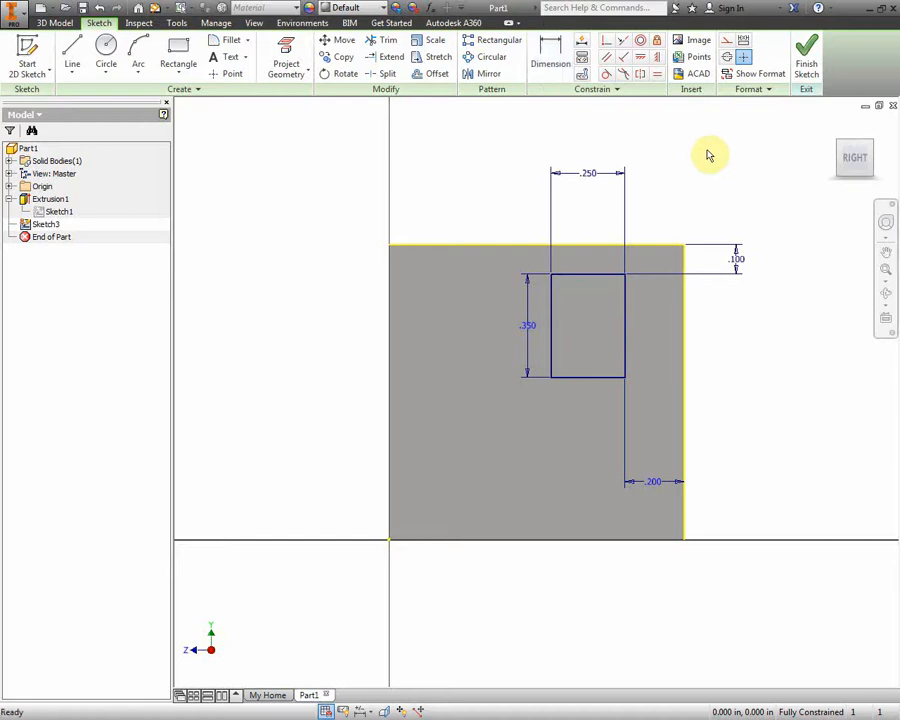
click(546, 60)
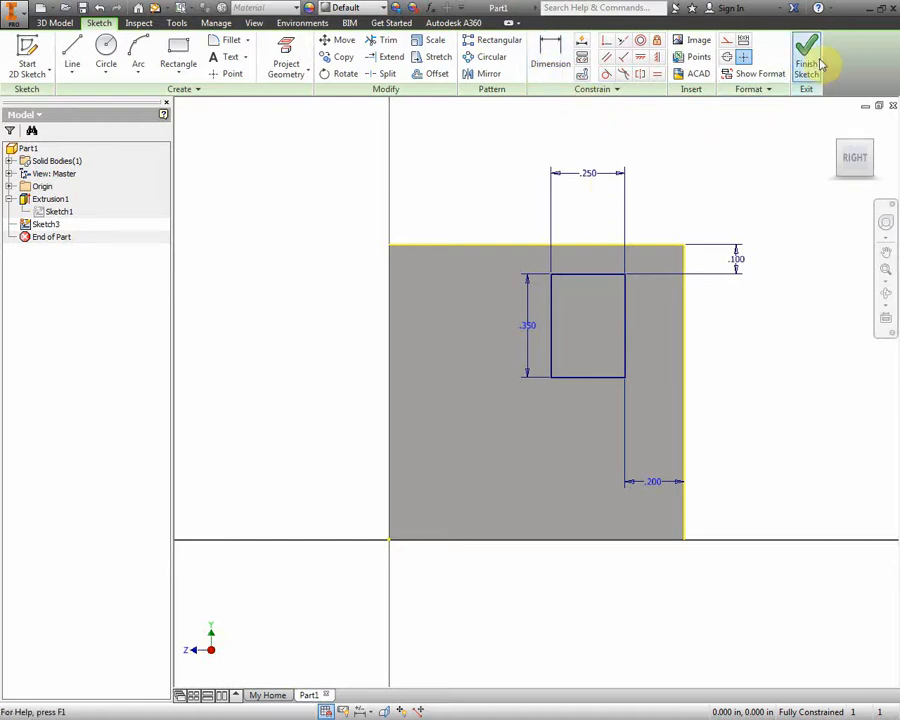
- Extrude the rectangle .2 in outward from the cube's right face, joined to the cube
click(55, 22)
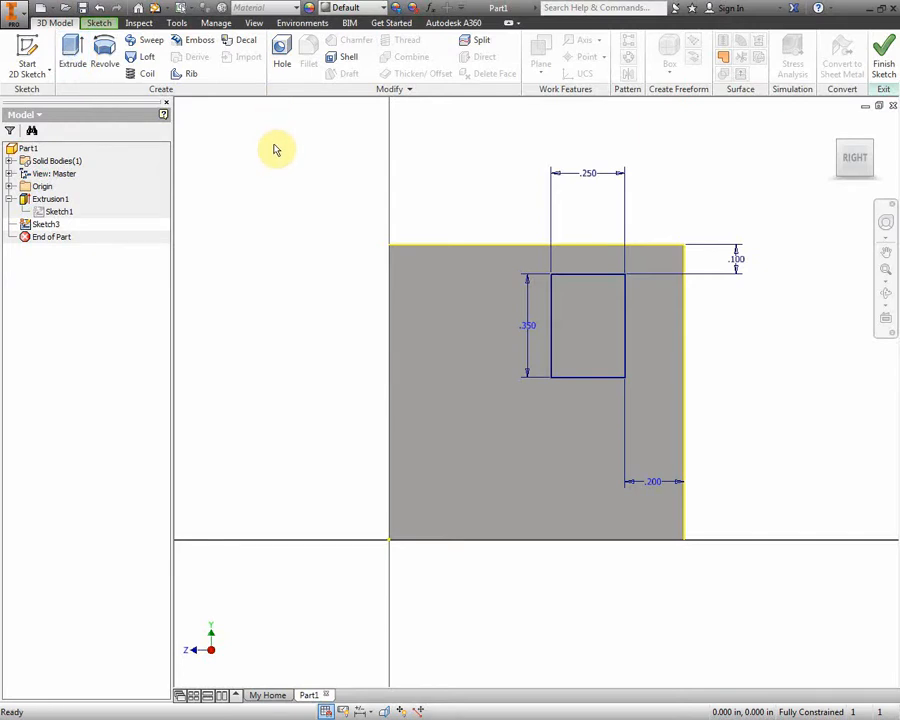
key(e)
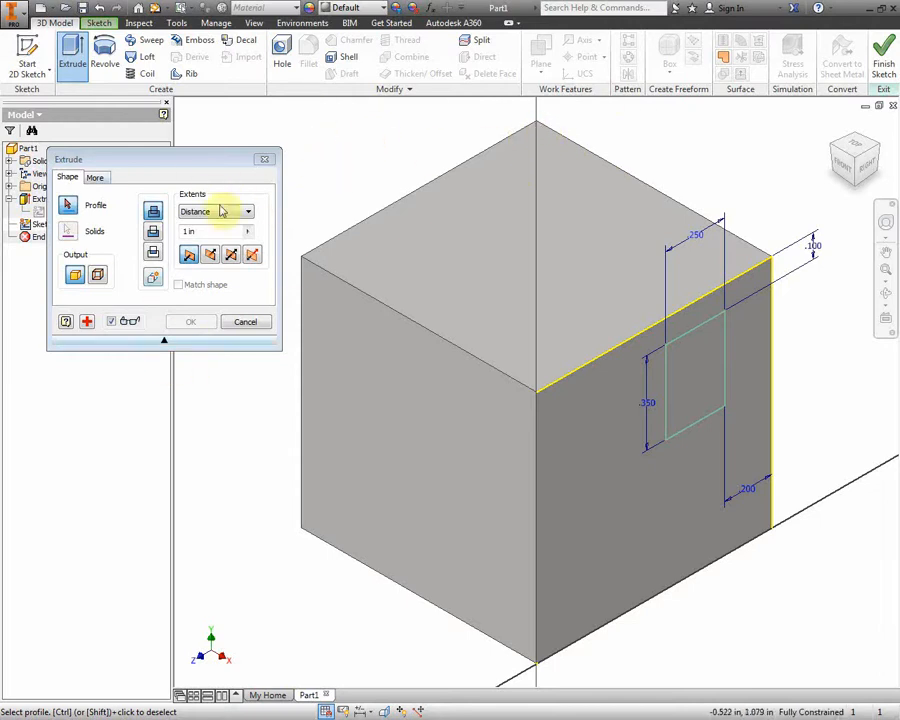
click(166, 344)
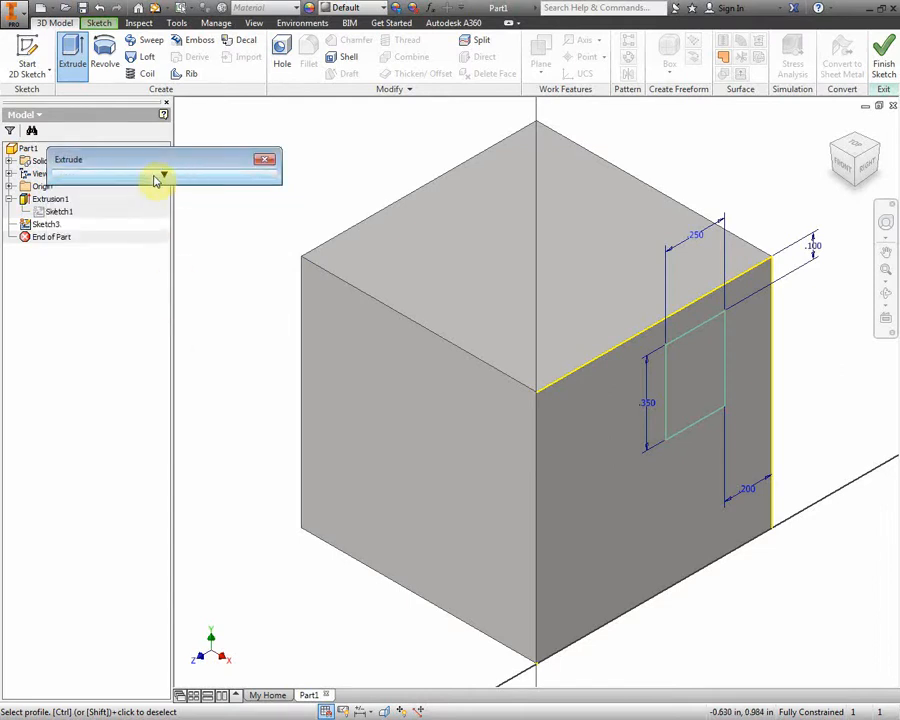
click(165, 176)
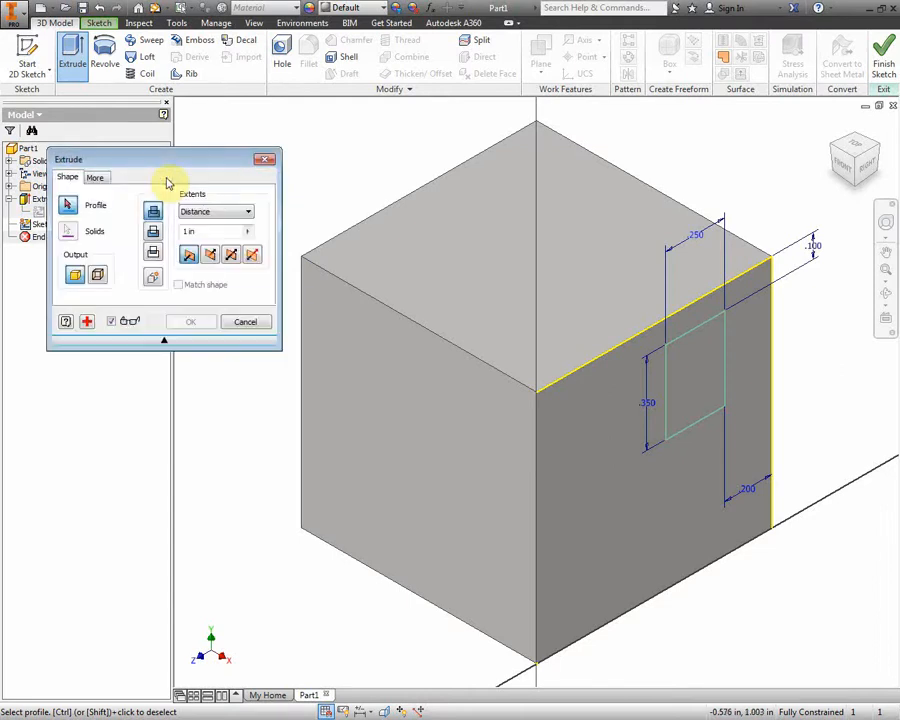
click(166, 343)
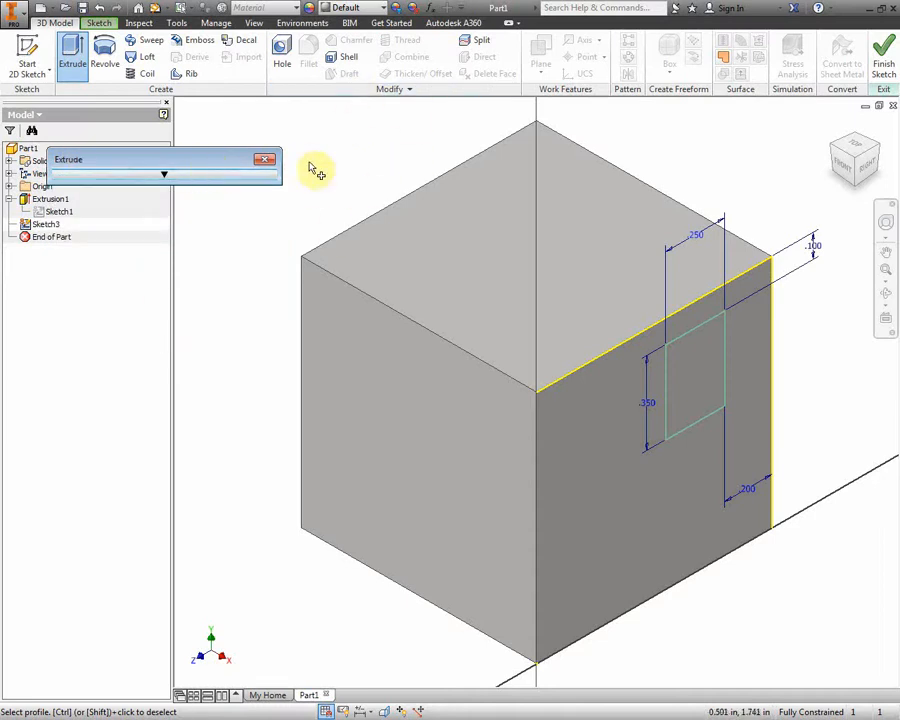
click(166, 176)
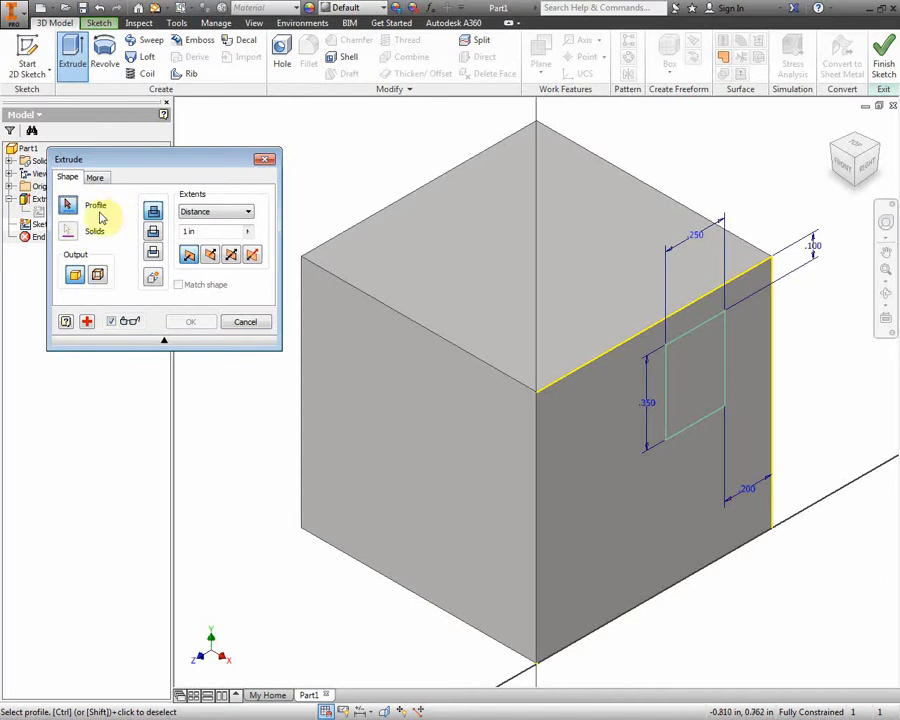
click(704, 382)
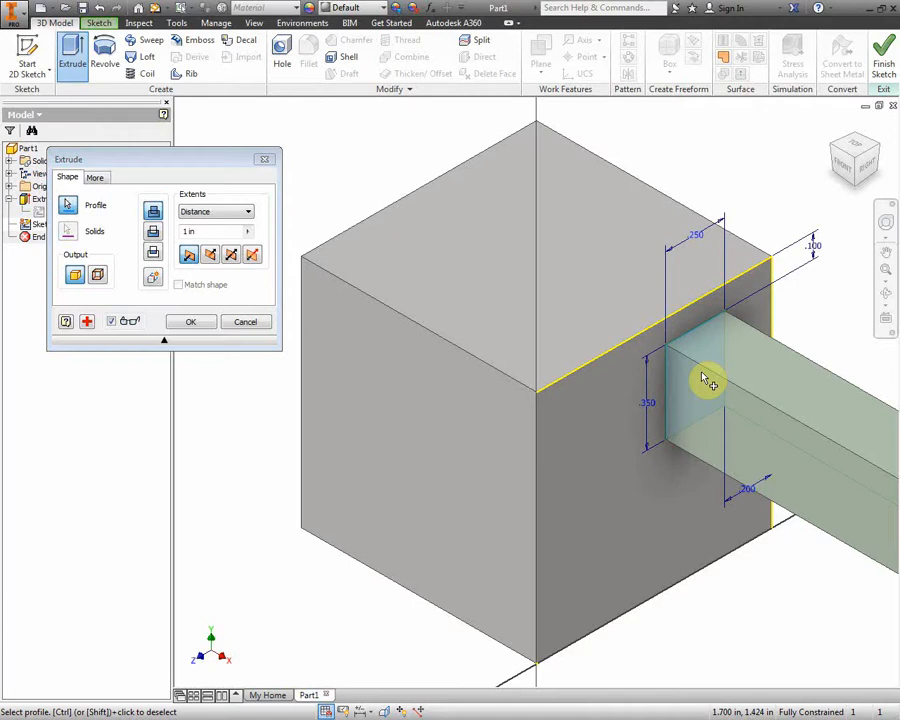
scroll(706, 468, up, 3)
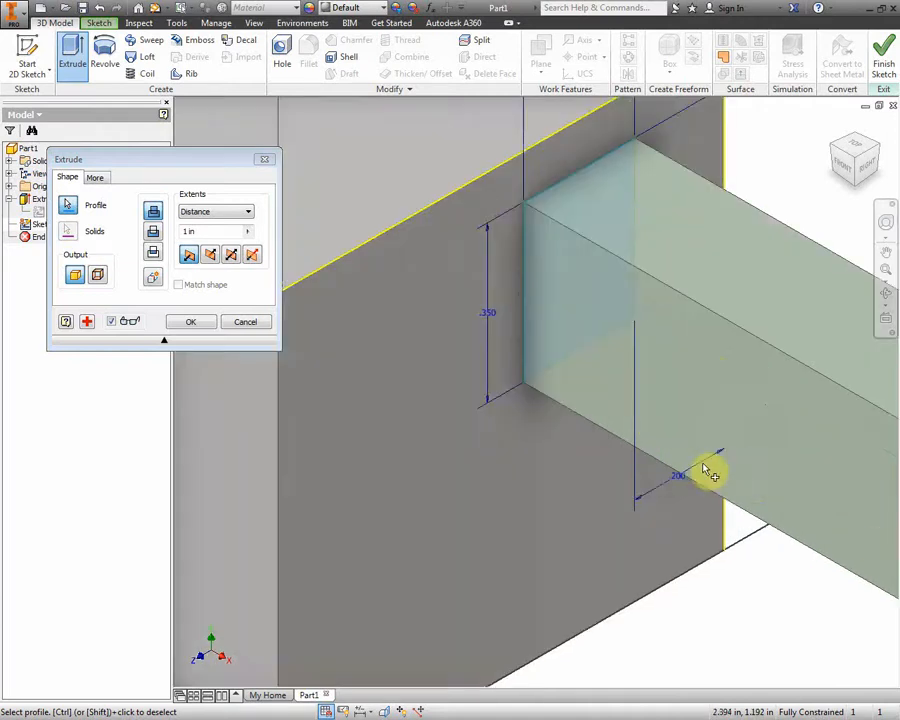
scroll(697, 462, down, 2)
scroll(697, 462, down, 2)
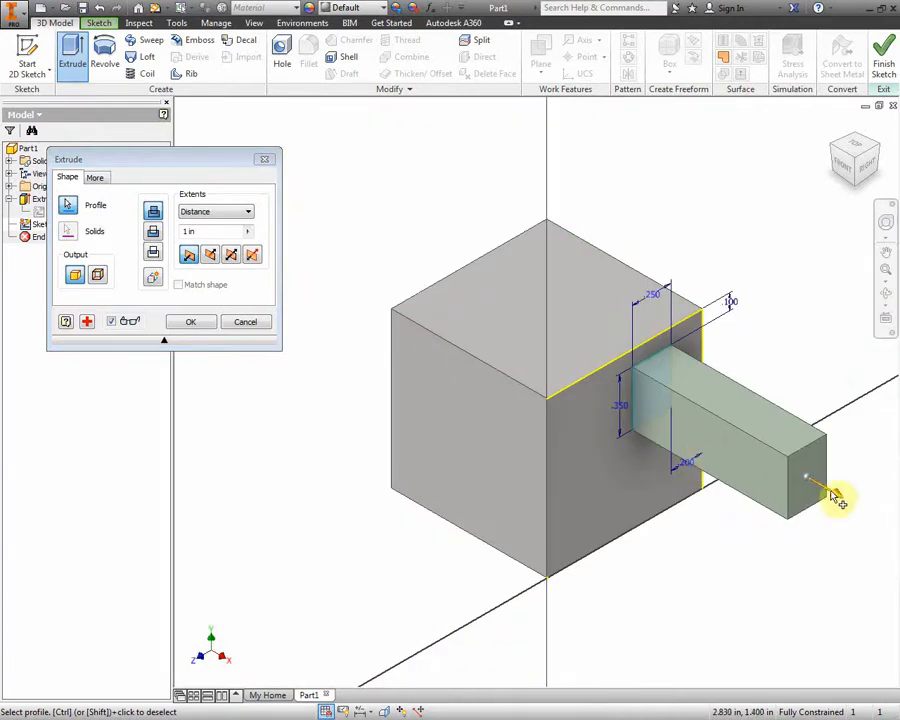
click(203, 232)
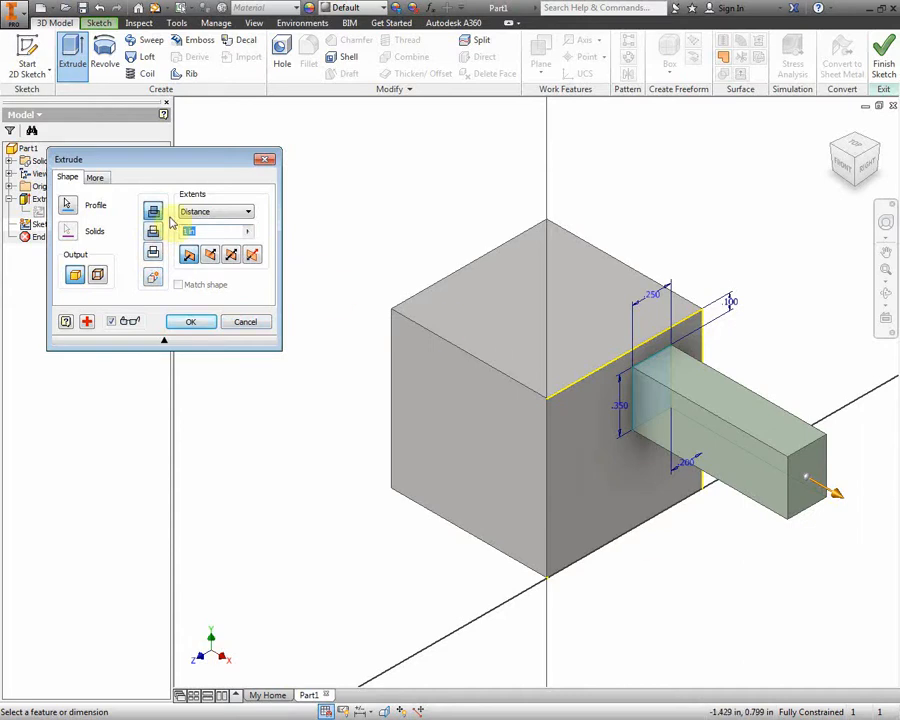
text(.2)
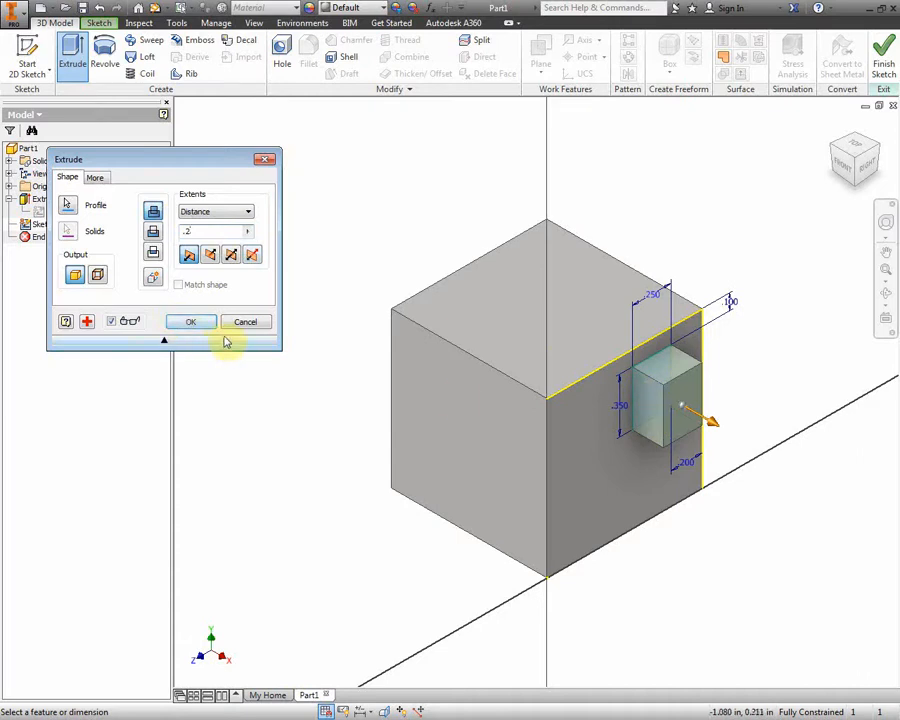
click(186, 322)
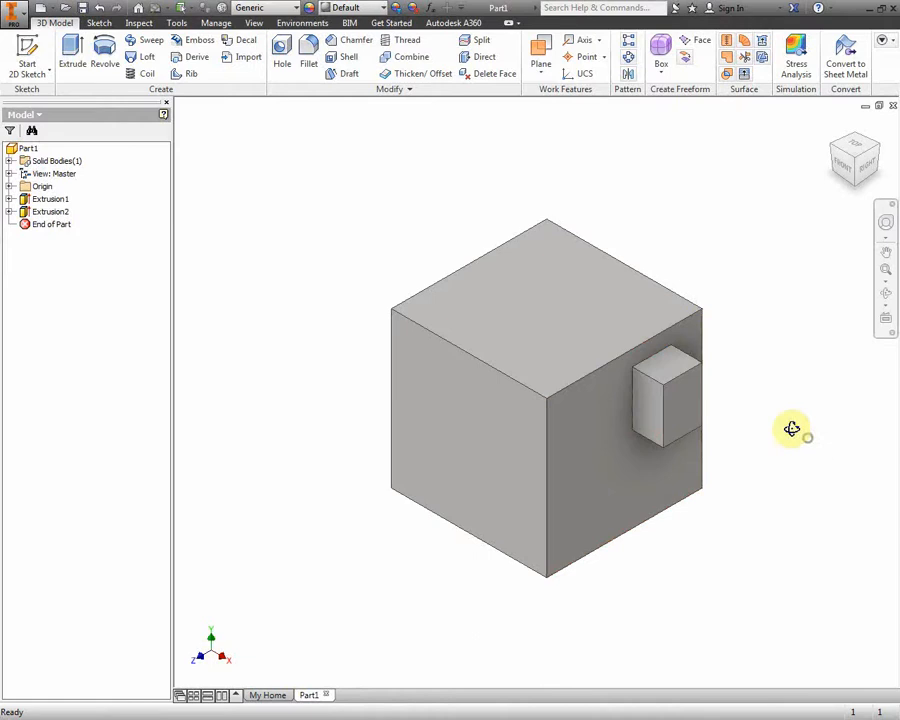
- Try to reverse the small block's extrusion into the cube while keeping it a join, and cancel the edit
drag(792, 428, 852, 410)
click(834, 127)
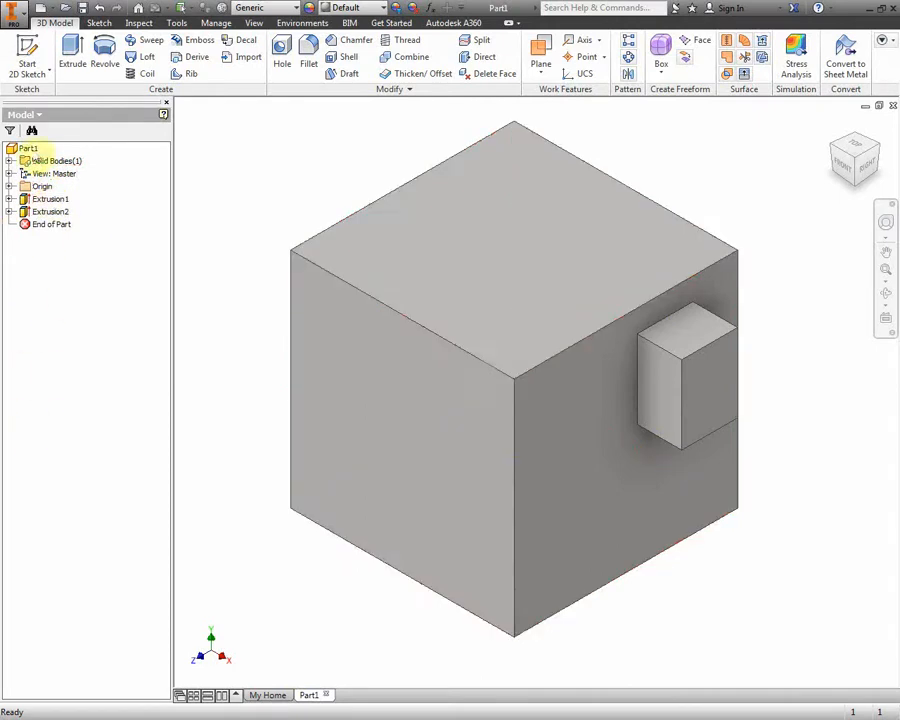
click(50, 212)
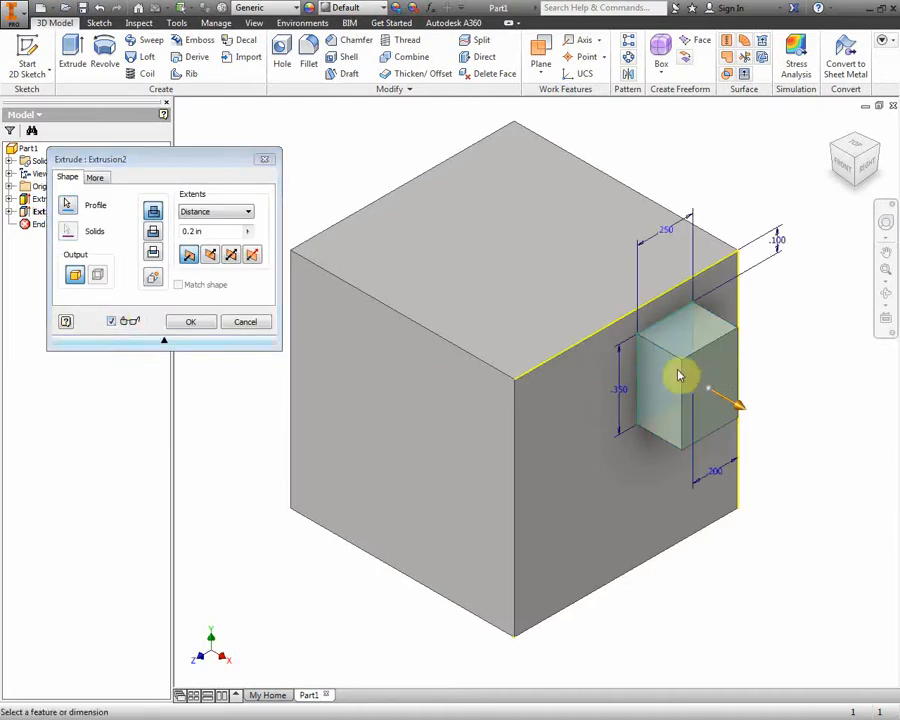
click(211, 256)
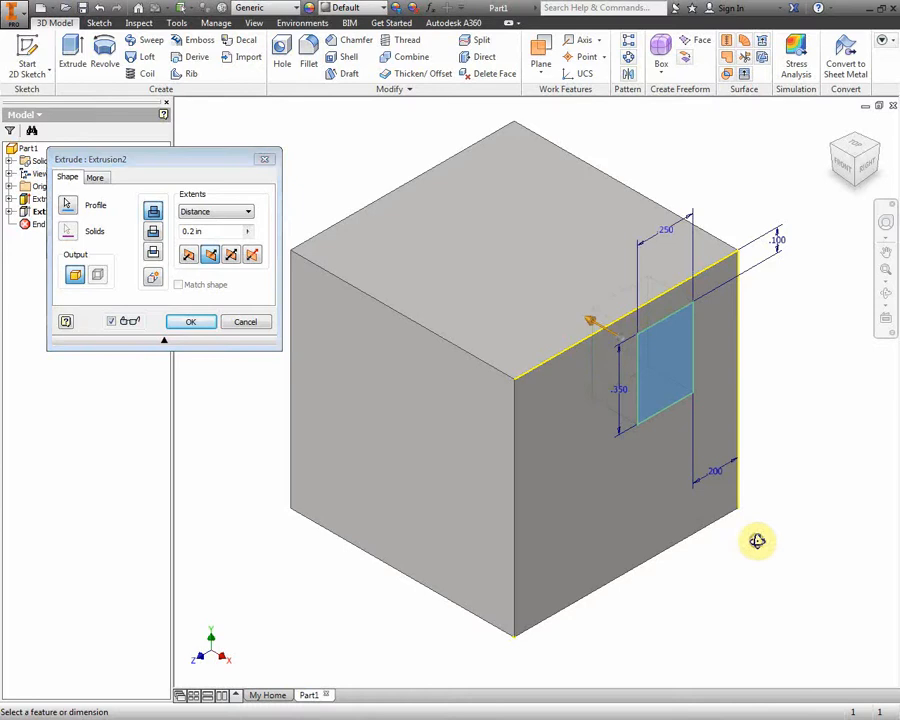
shift+middle_drag(759, 539, 806, 291)
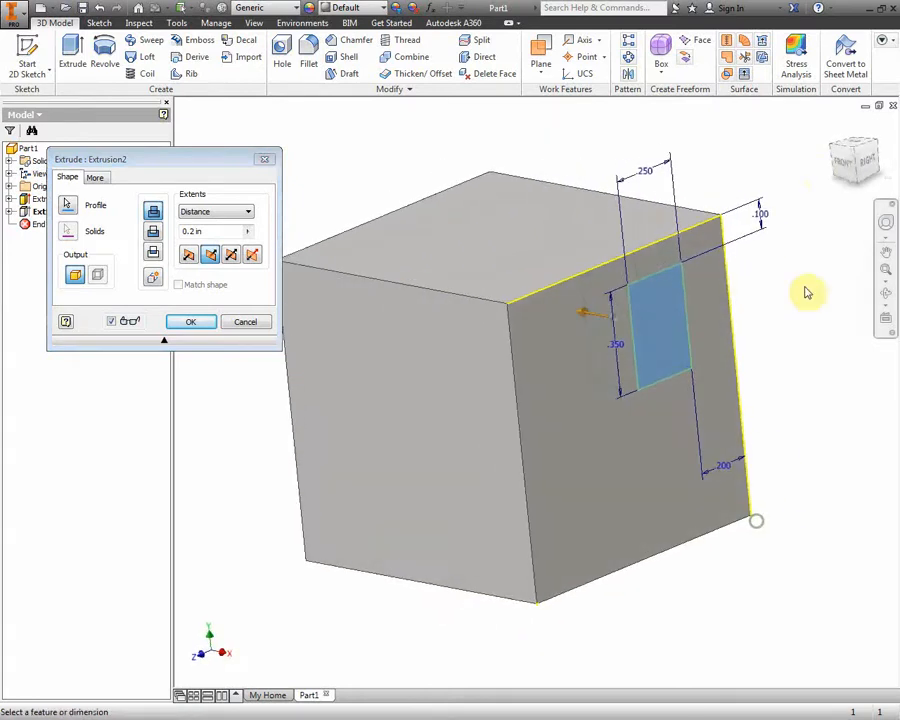
click(838, 128)
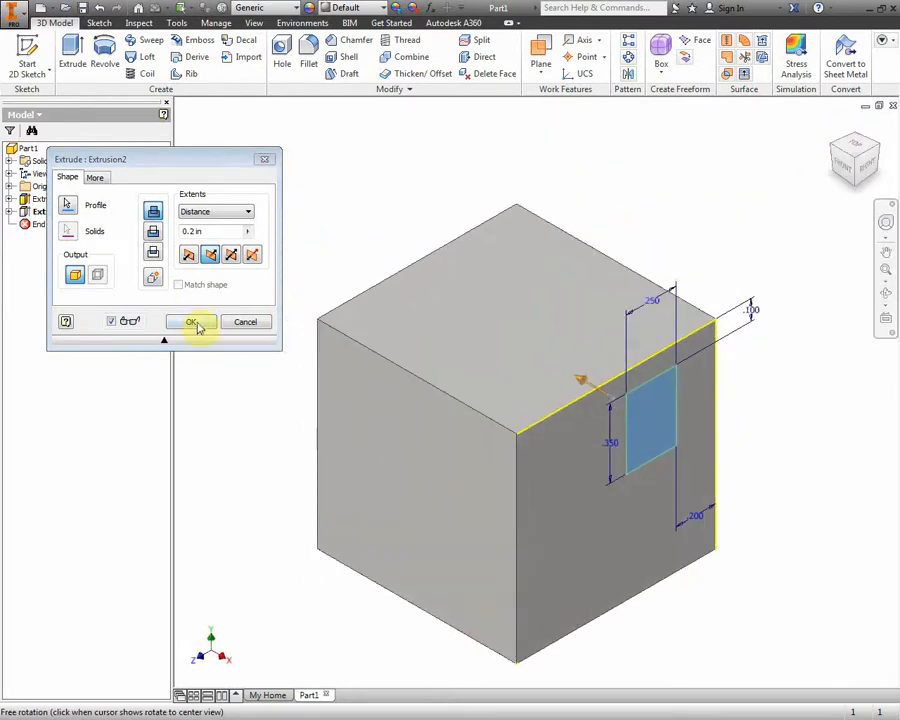
click(184, 323)
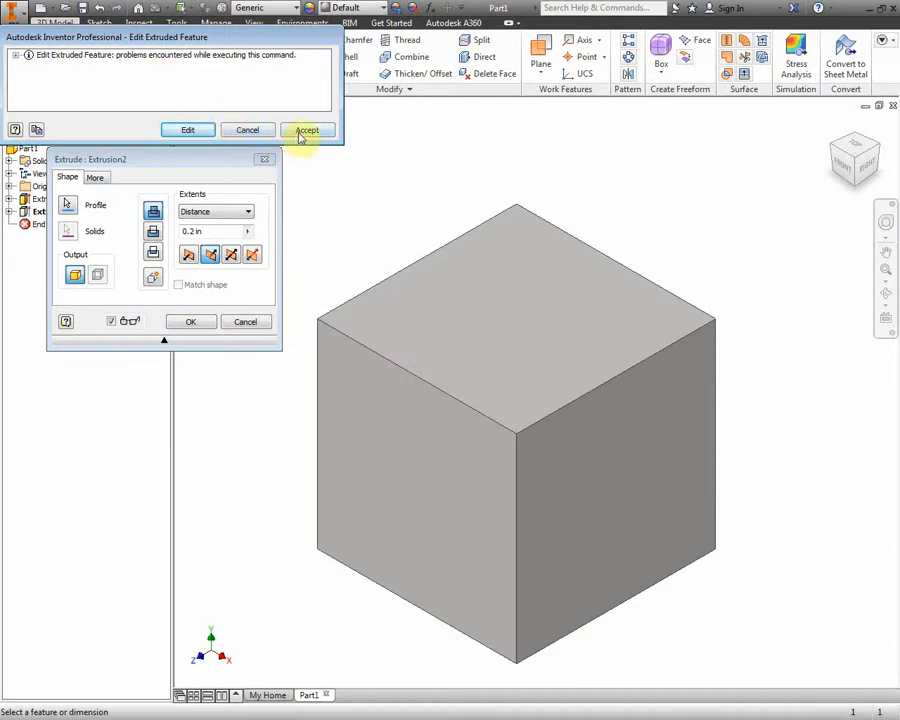
click(248, 131)
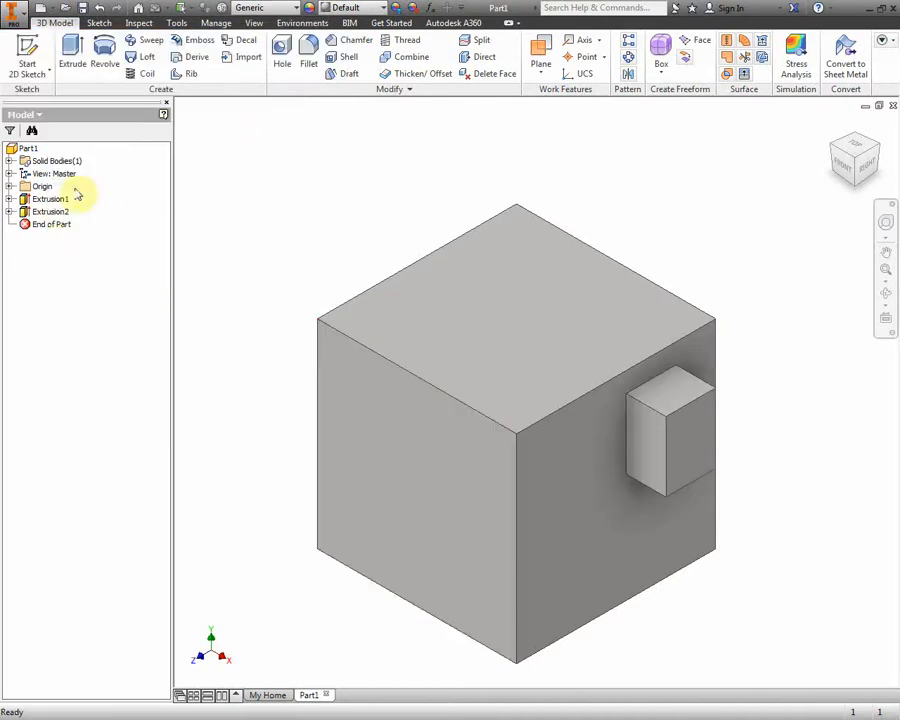
- Open the small block's extrusion for editing and compare its join preview in the inward and outward directions
double_click(46, 213)
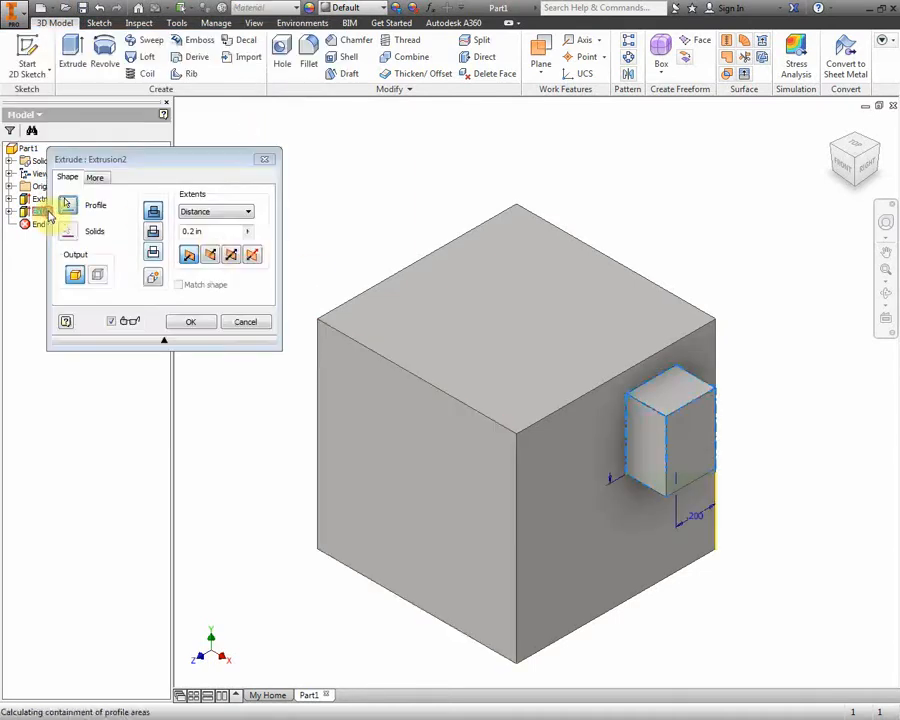
click(210, 254)
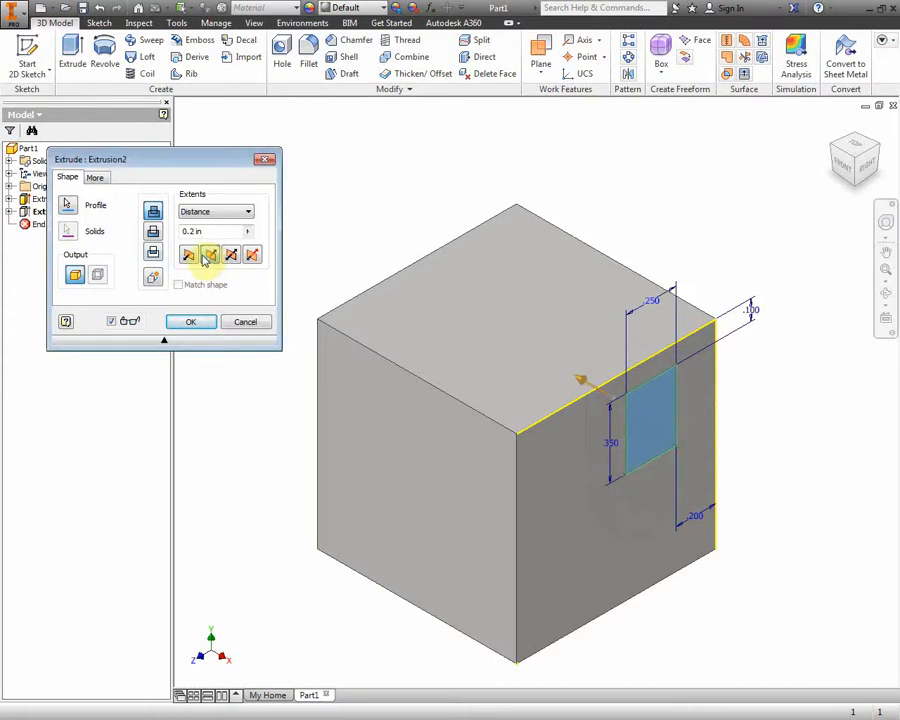
click(189, 254)
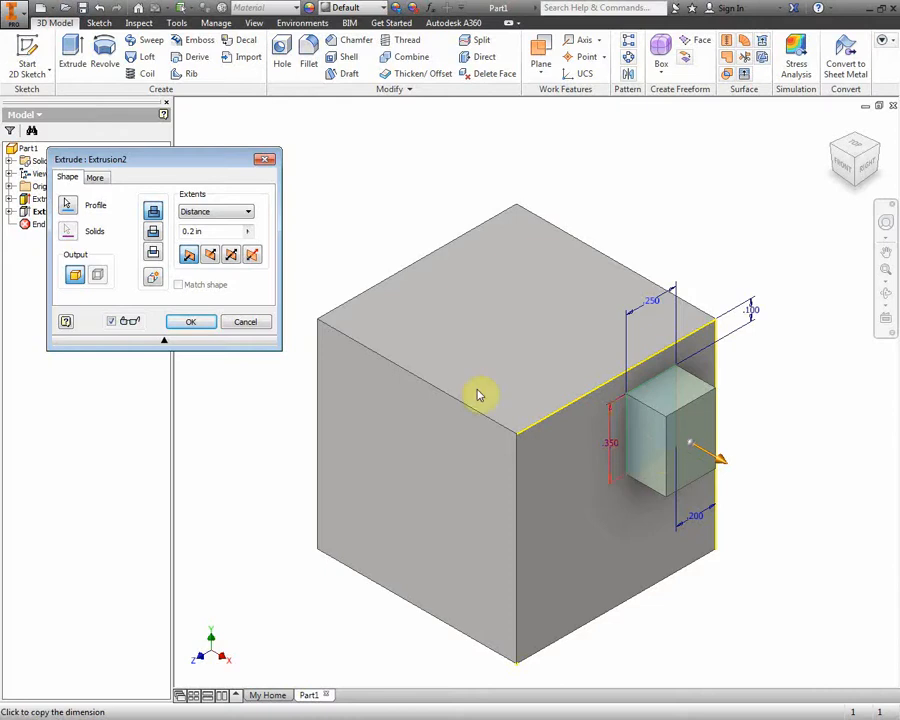
click(212, 256)
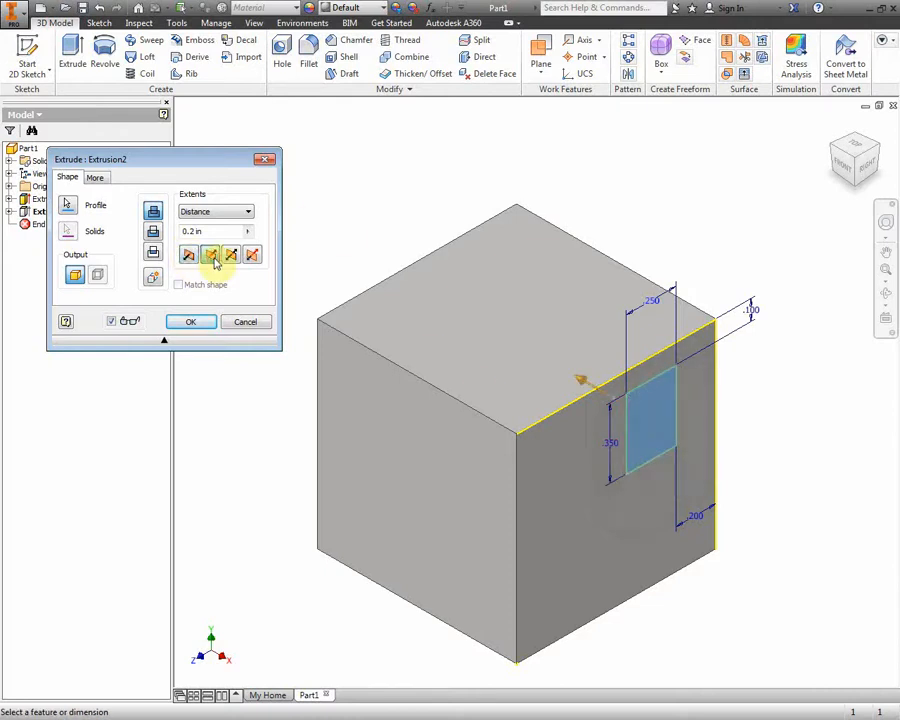
click(188, 256)
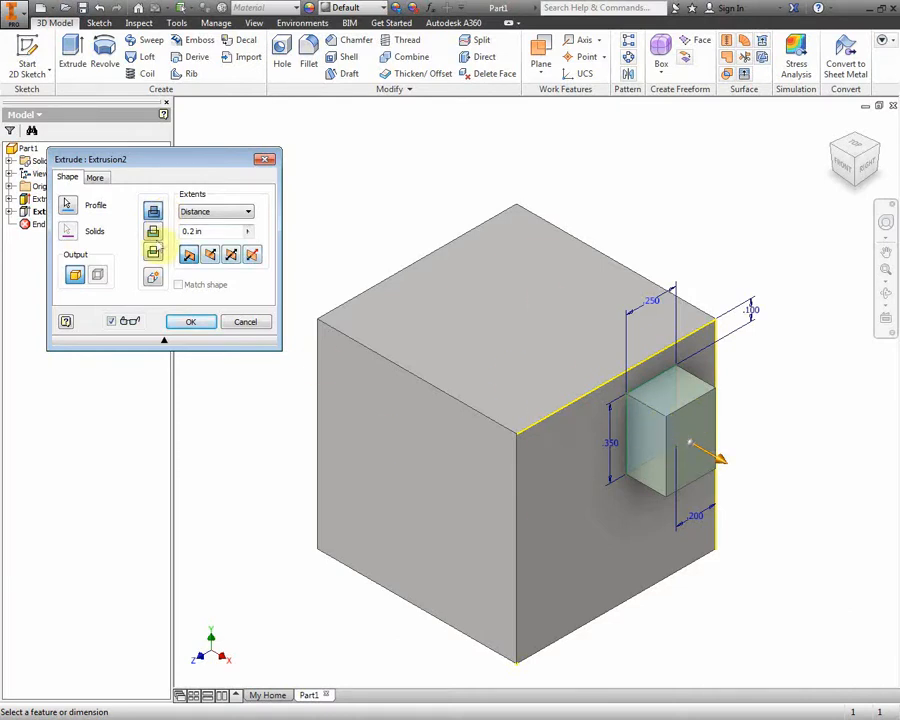
- Change the small block's extrusion to a cut, reverse its direction into the cube, and apply the edit
click(153, 232)
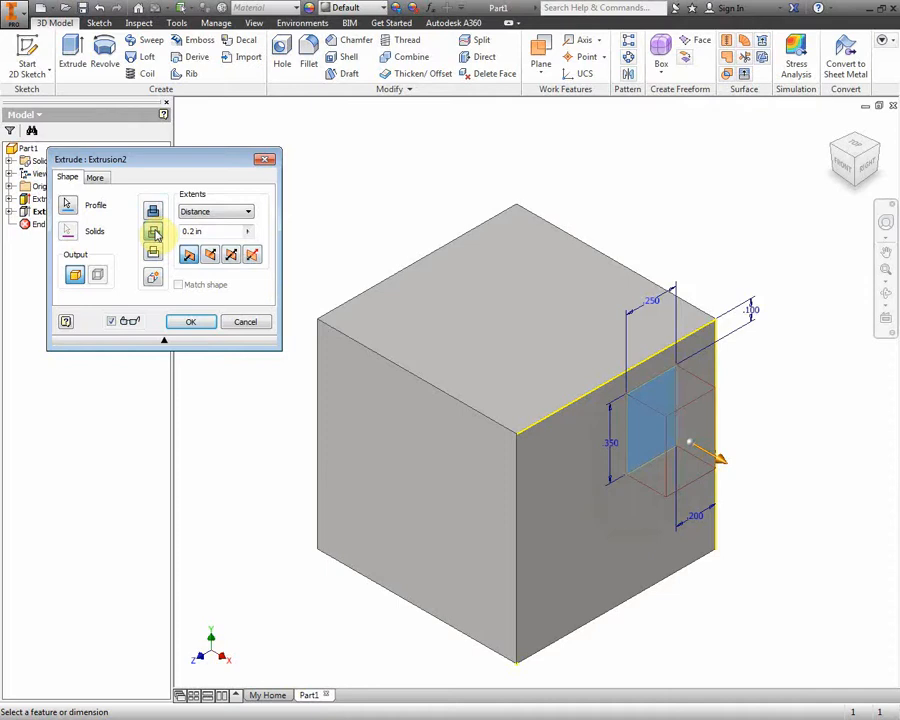
click(210, 255)
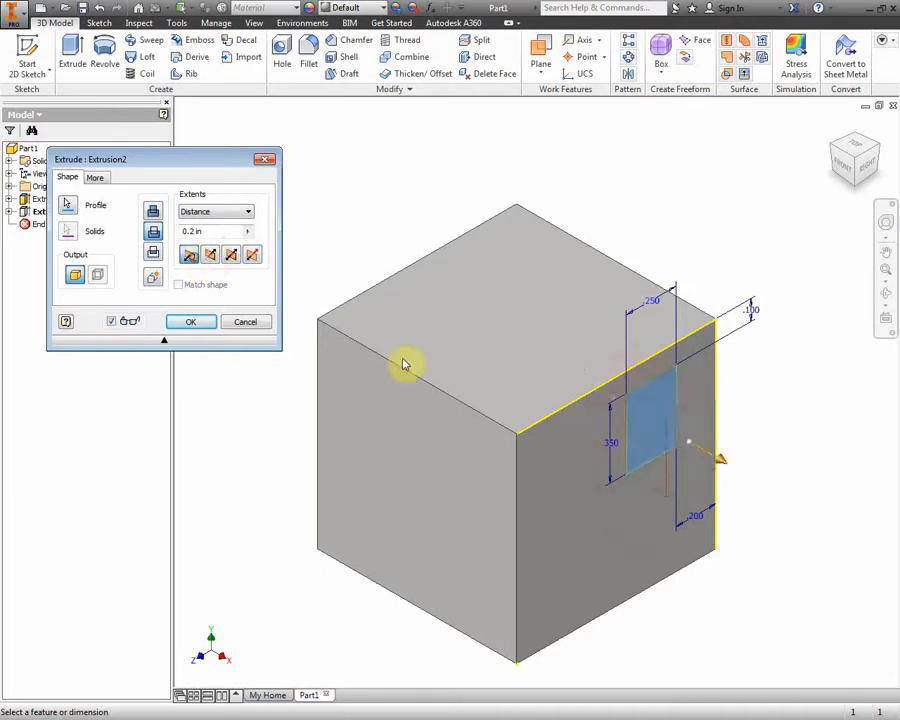
click(849, 172)
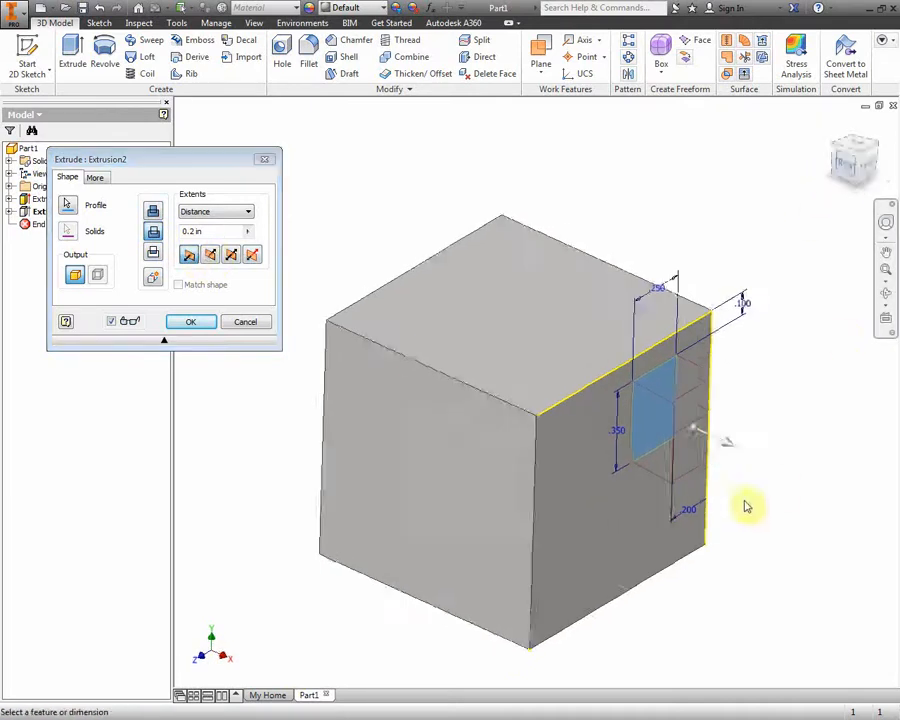
scroll(677, 363, up, 3)
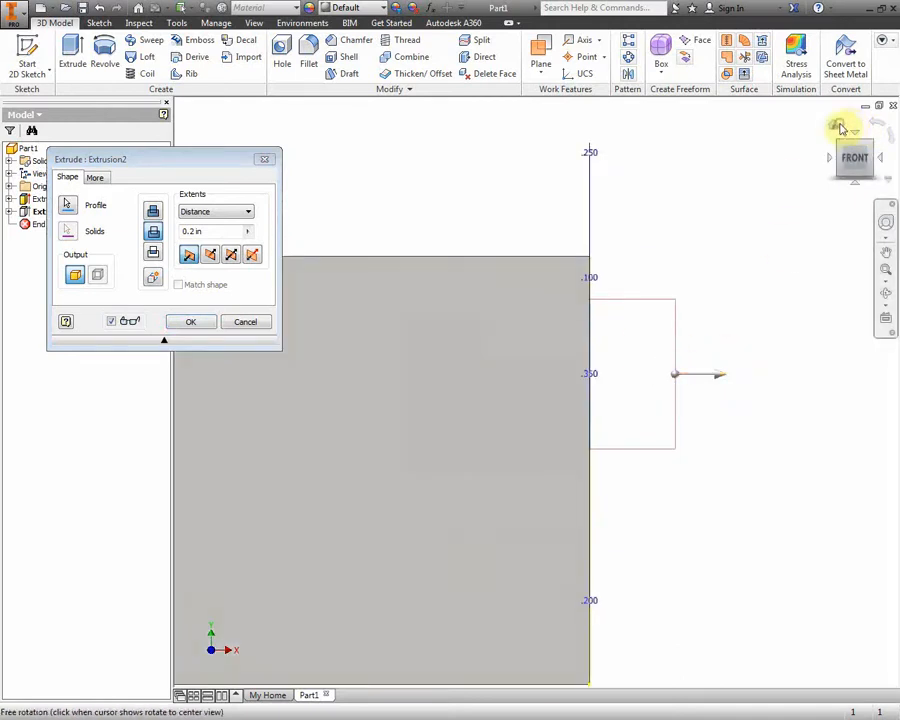
click(838, 125)
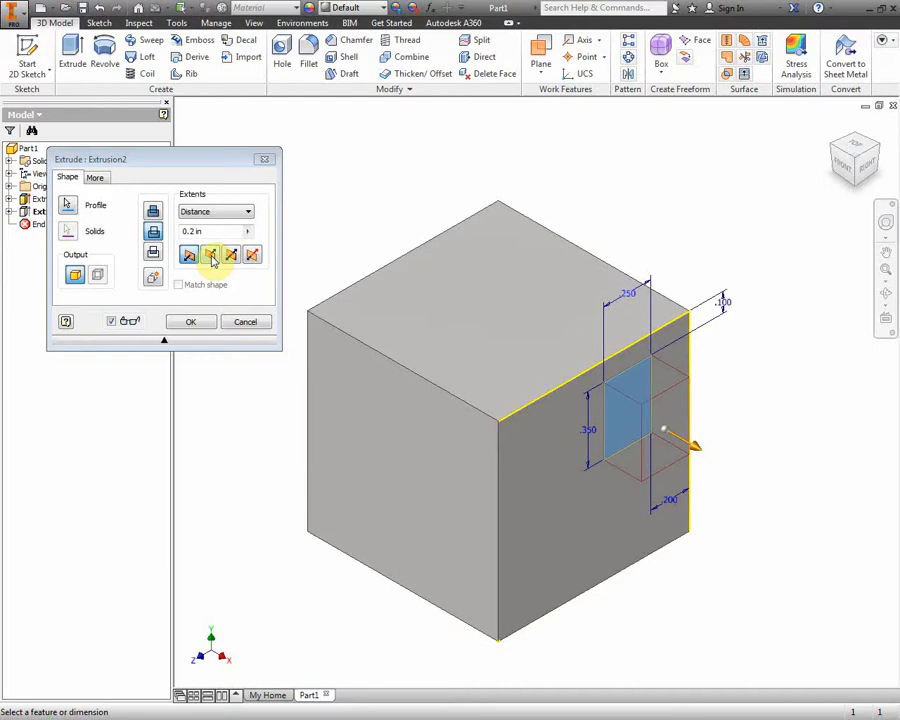
click(211, 256)
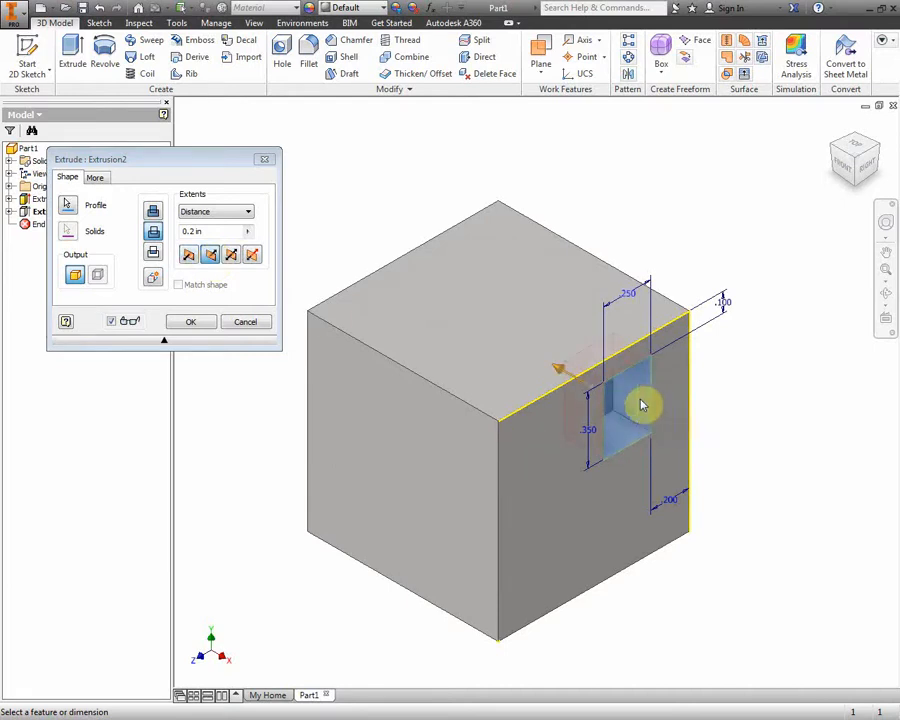
click(843, 174)
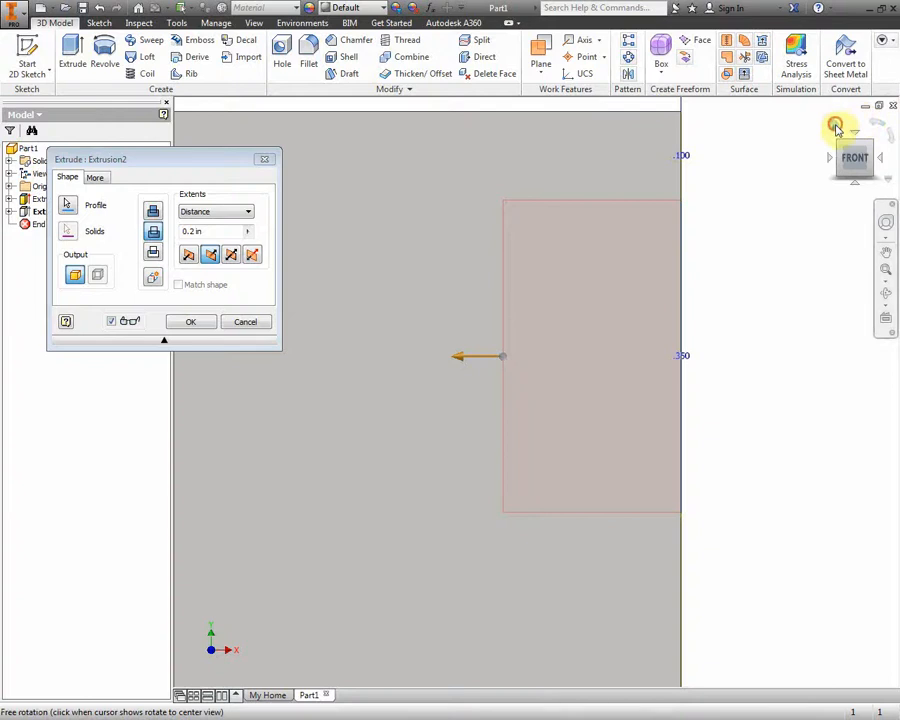
click(836, 128)
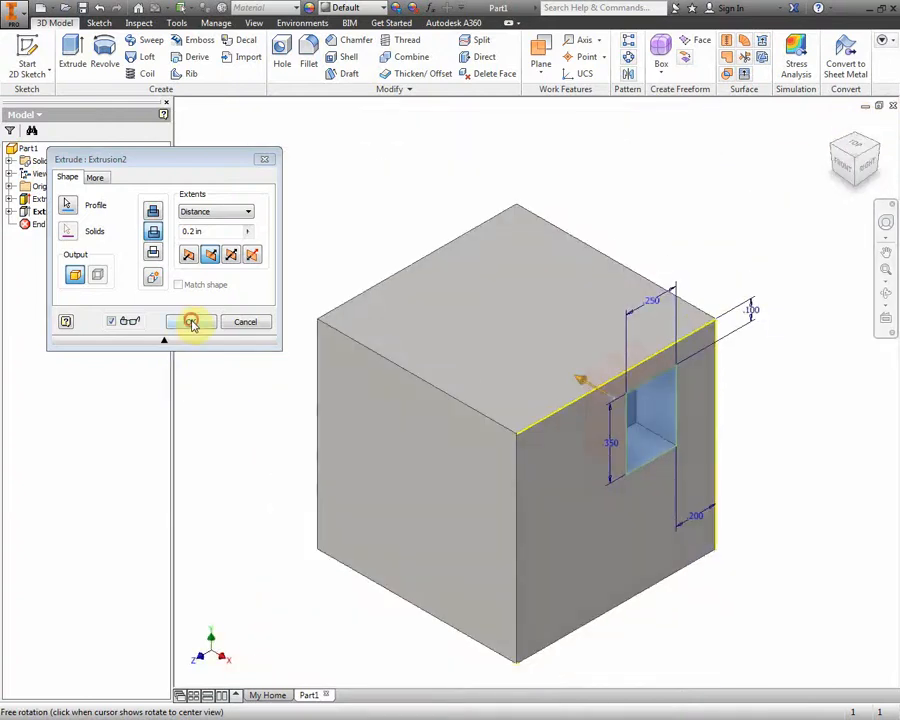
click(192, 322)
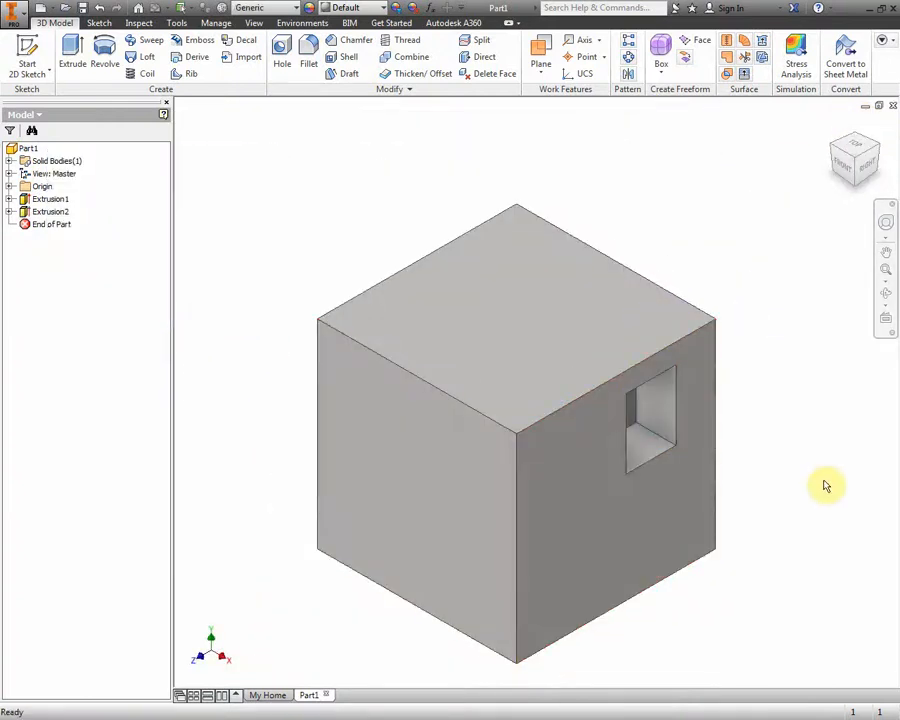
- Examine the rectangular pocket in the cube's right face from an angle and straight on, and return to the home view
mouse_move(808, 473)
shift+middle_down()
mouse_move(721, 450)
mouse_move(798, 456)
shift+middle_up()
scroll(798, 456, down, 3)
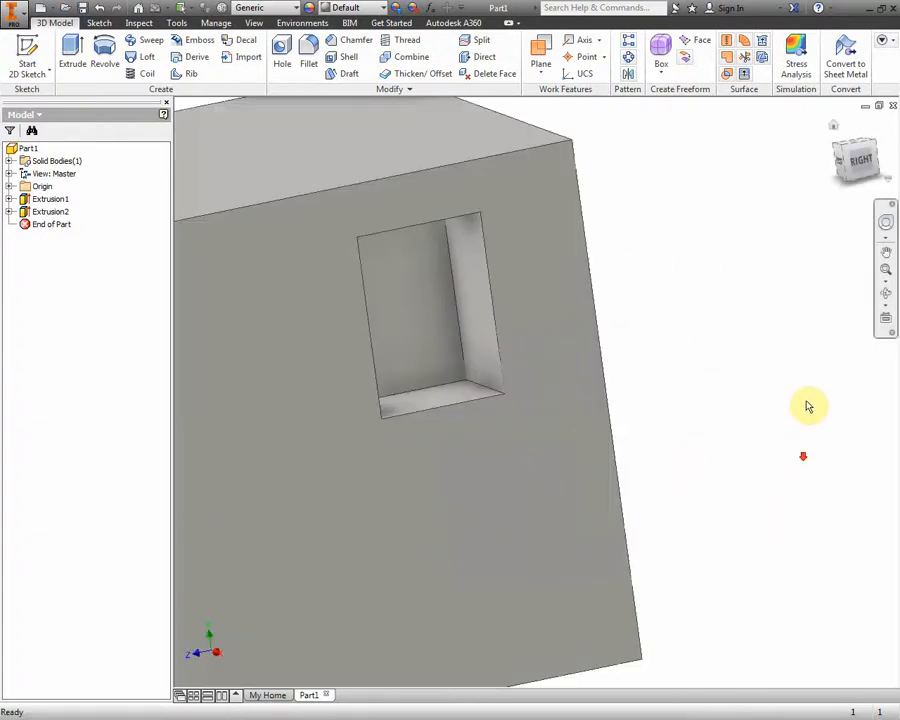
click(863, 166)
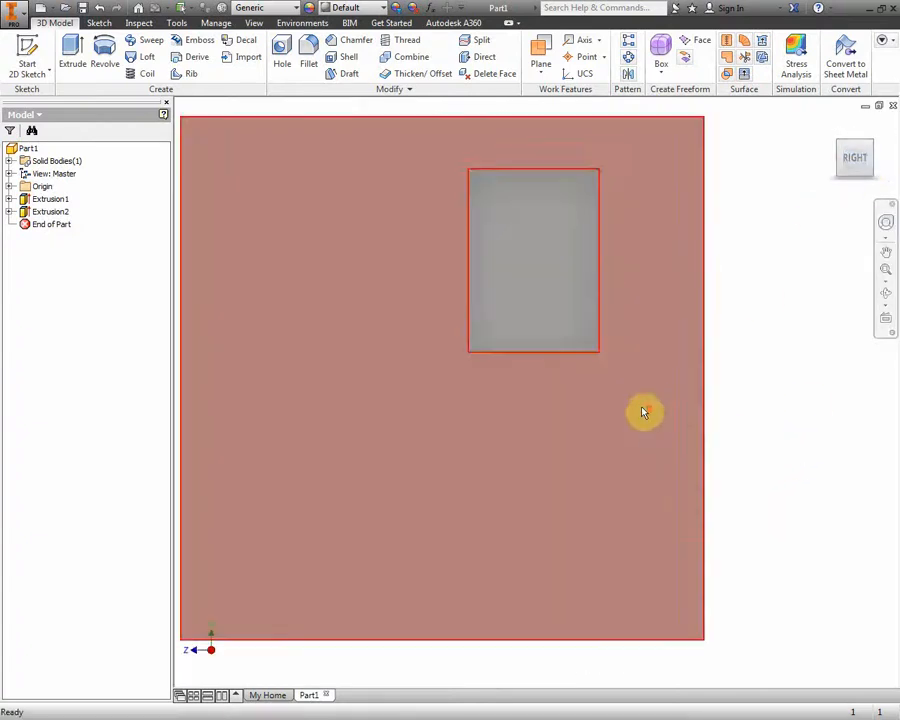
scroll(643, 412, down, 3)
scroll(853, 461, up, 6)
scroll(853, 463, down, 3)
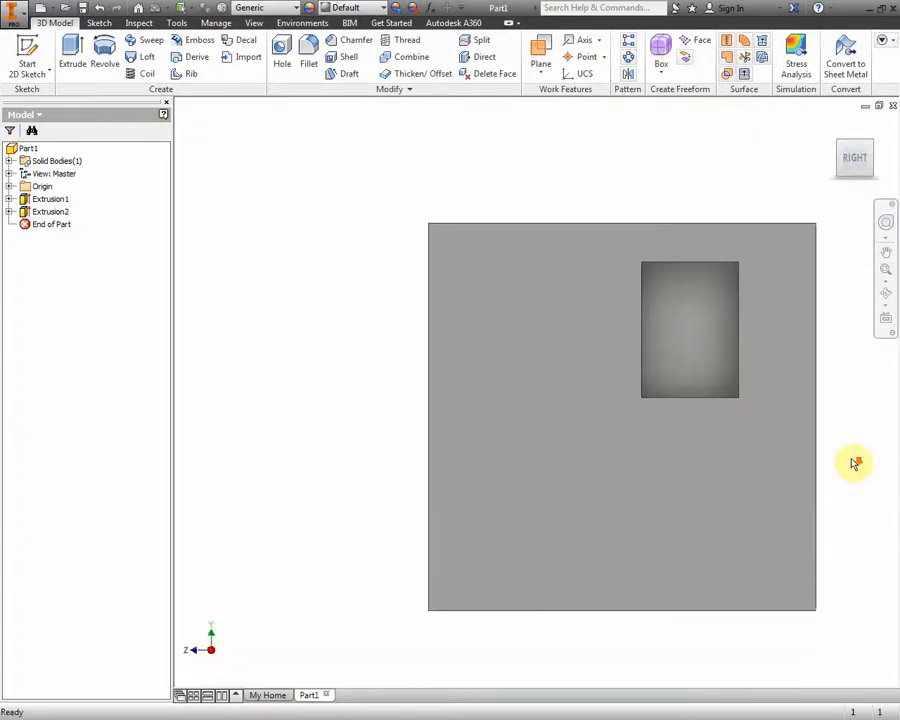
middle_drag(862, 460, 790, 433)
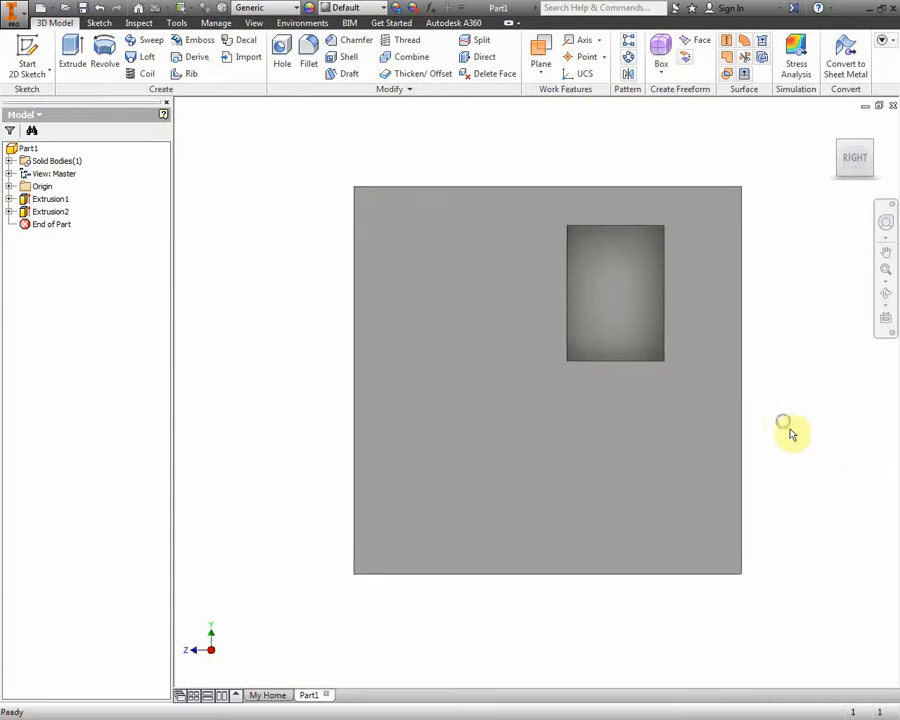
scroll(661, 414, down, 5)
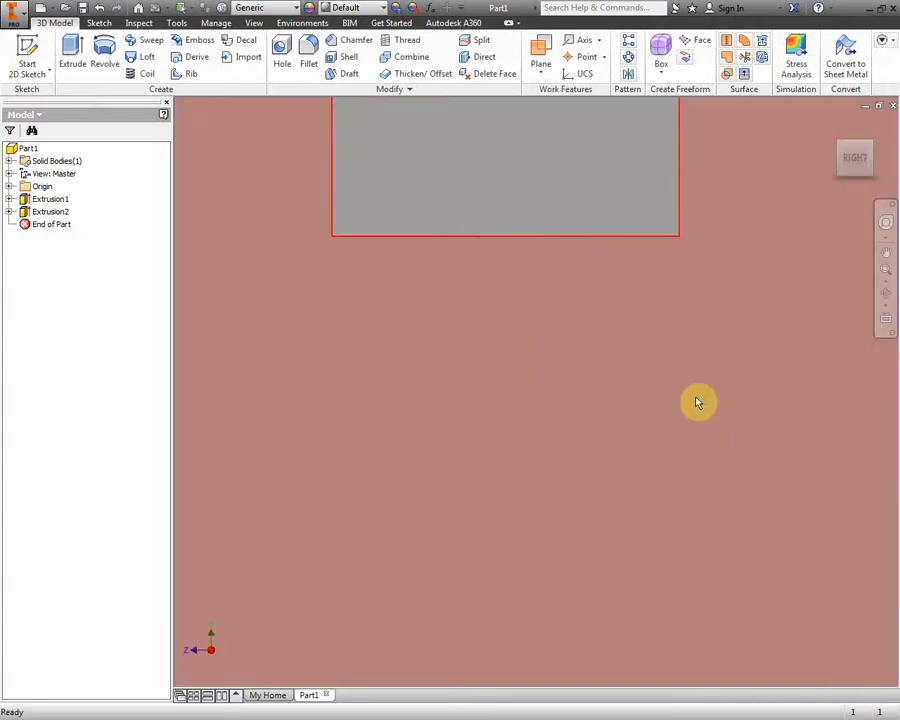
scroll(537, 296, up, 2)
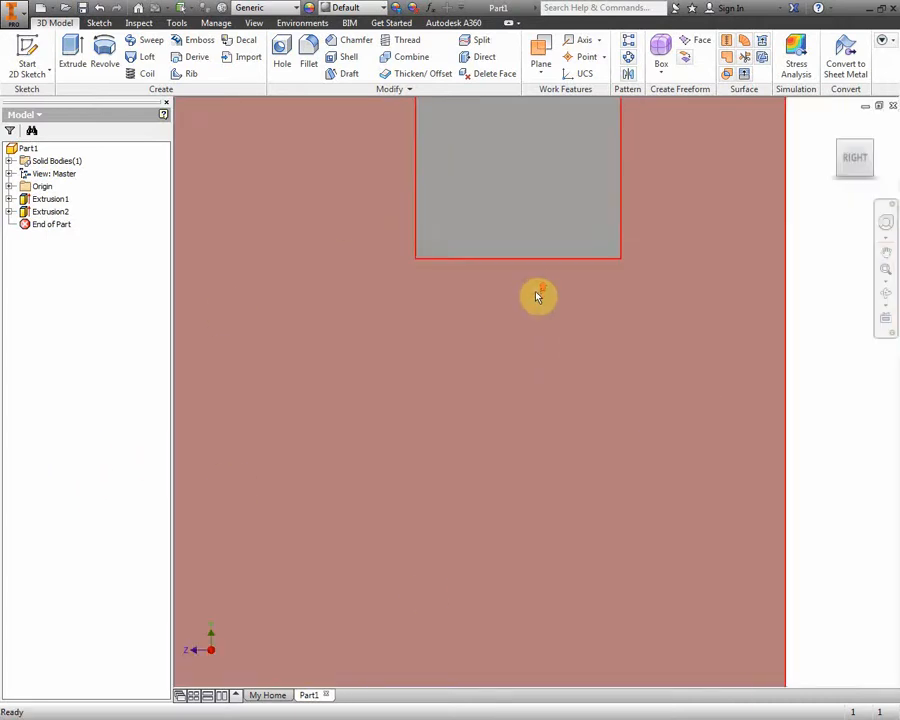
scroll(537, 296, up, 2)
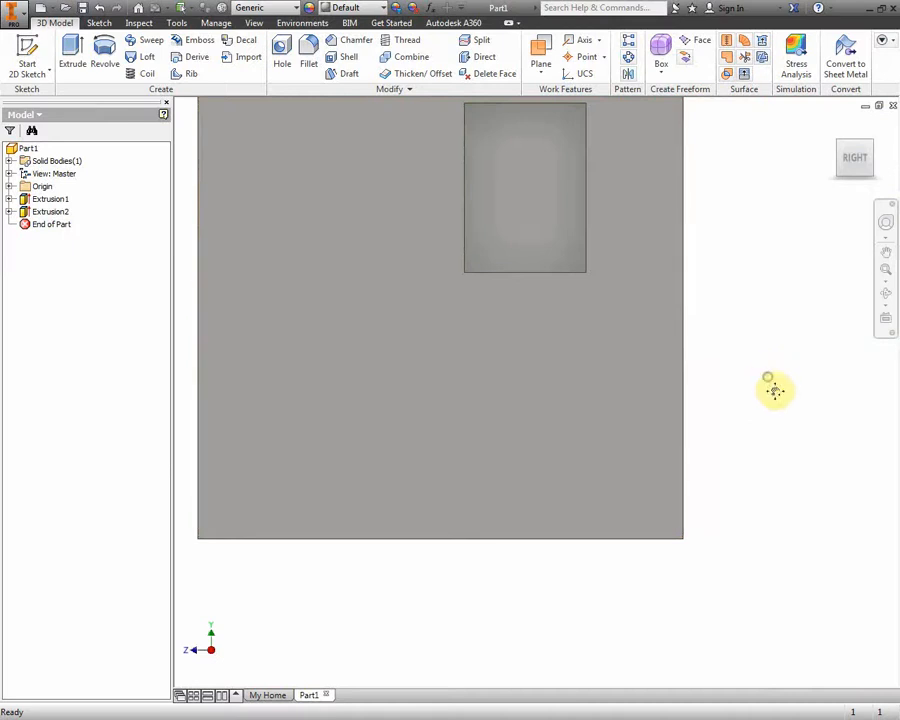
middle_drag(775, 390, 812, 450)
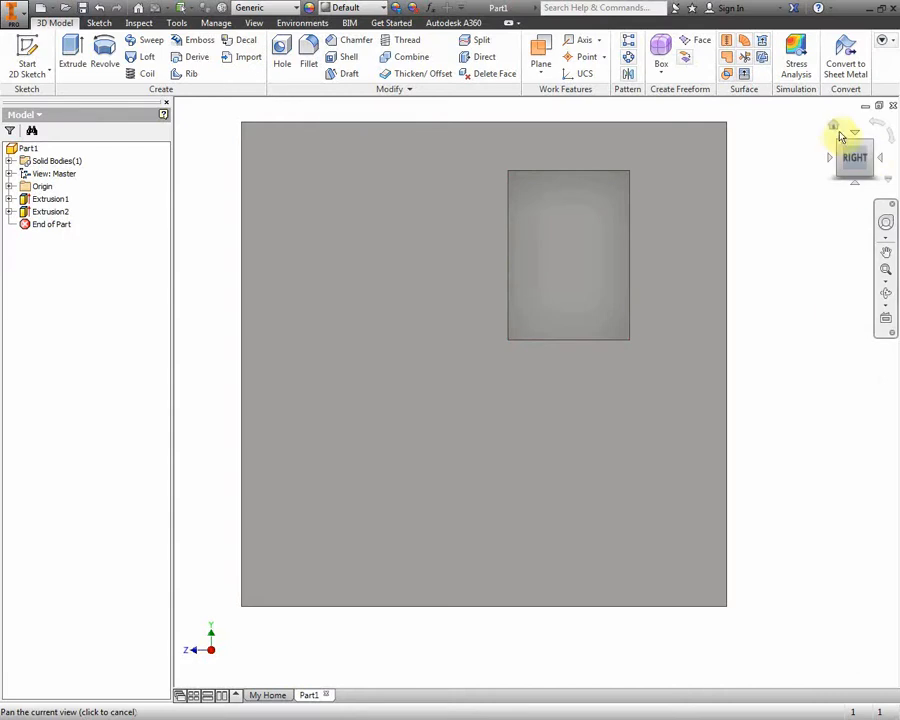
click(834, 129)
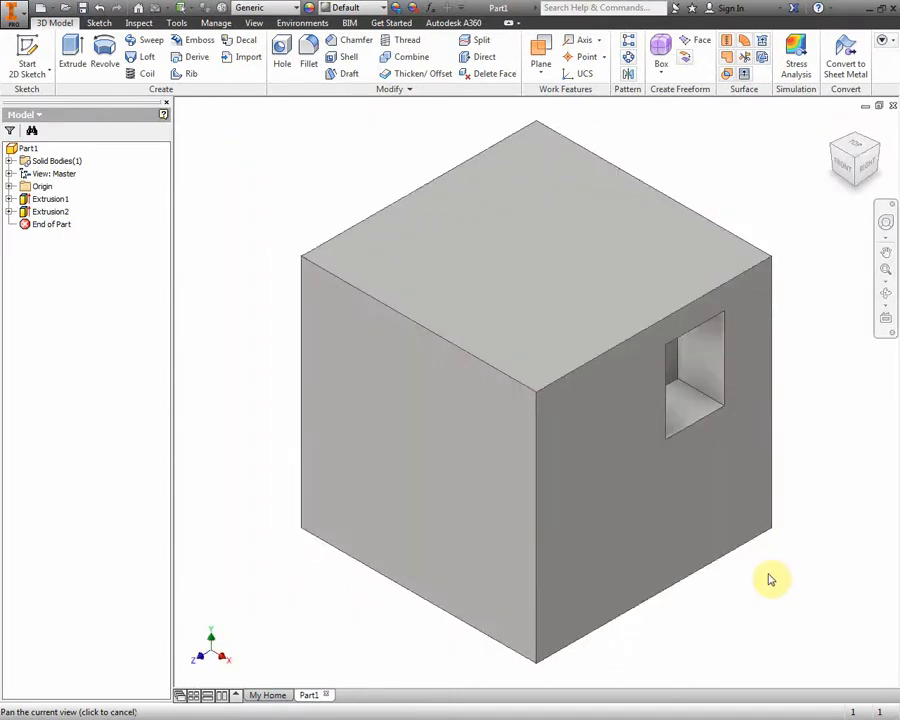